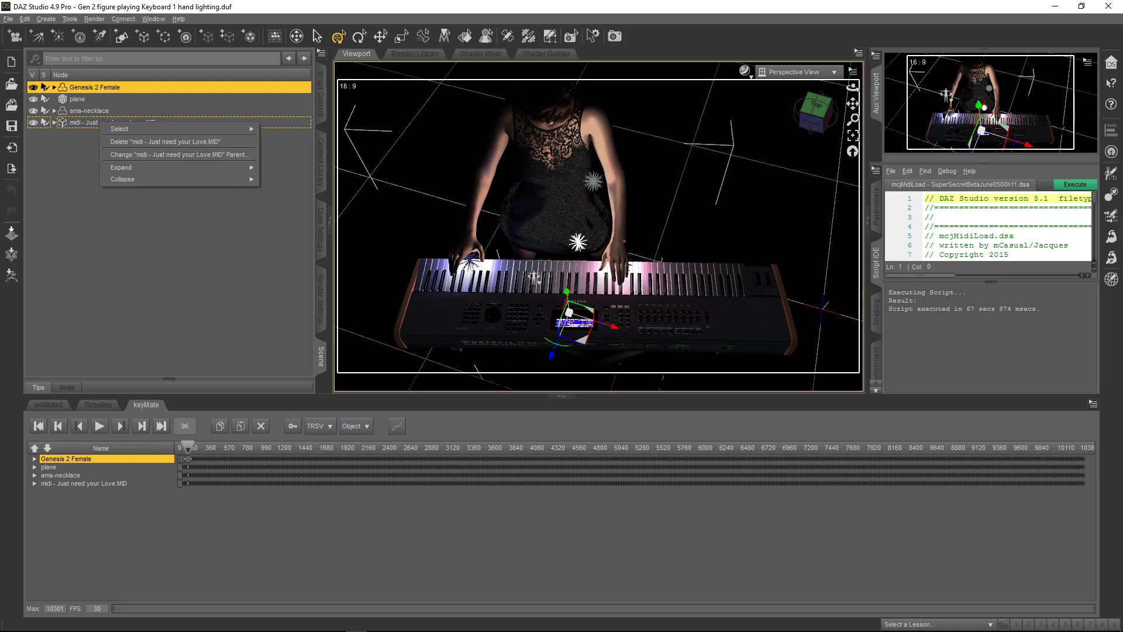
Step: Compare the figure's resting pose at frame 0 with her playing pose around frame 140, seen from the front
left_click(187, 446)
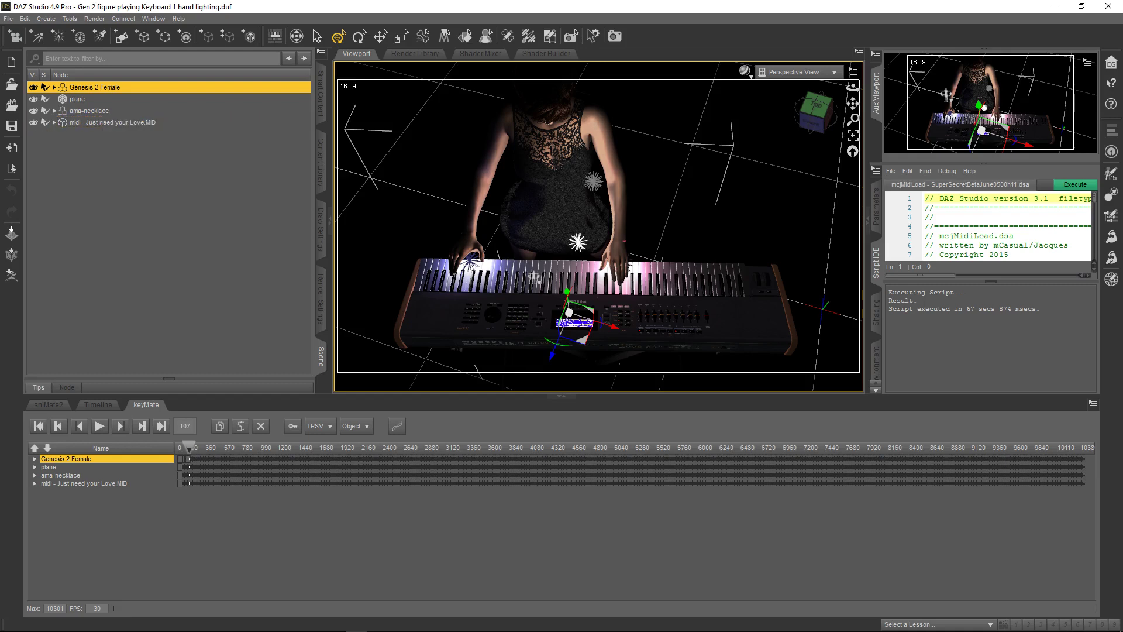
left_click_drag(188, 446, 179, 447)
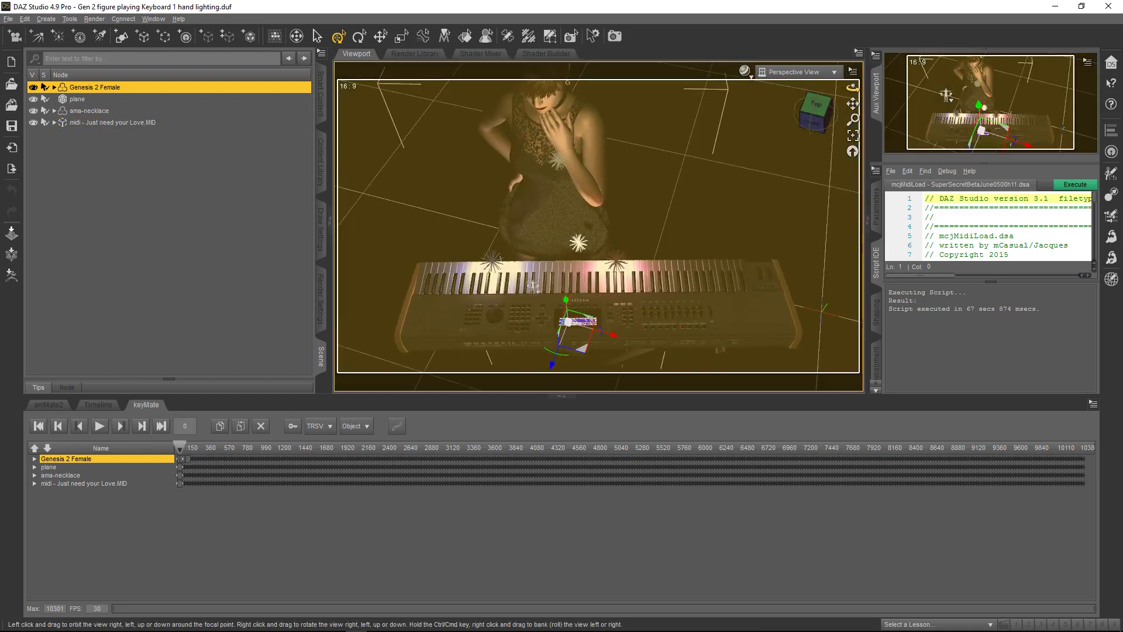
left_click_drag(852, 88, 850, 45)
left_click_drag(853, 104, 864, 144)
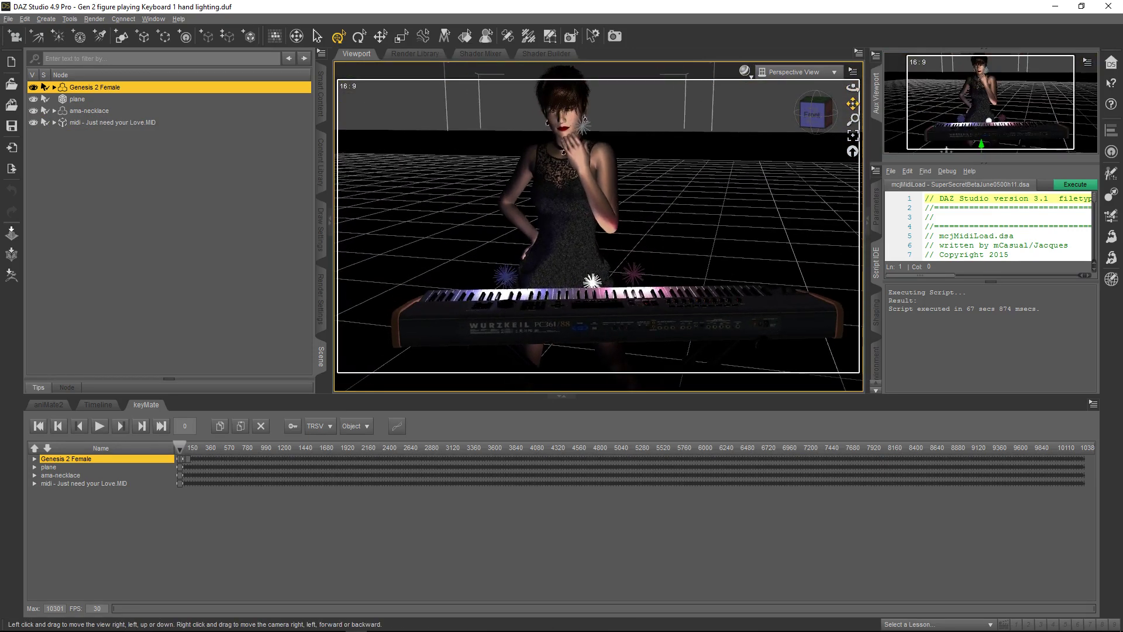
scroll(852, 104, "up", 2)
scroll(812, 126, "down", 3)
scroll(812, 126, "down", 2)
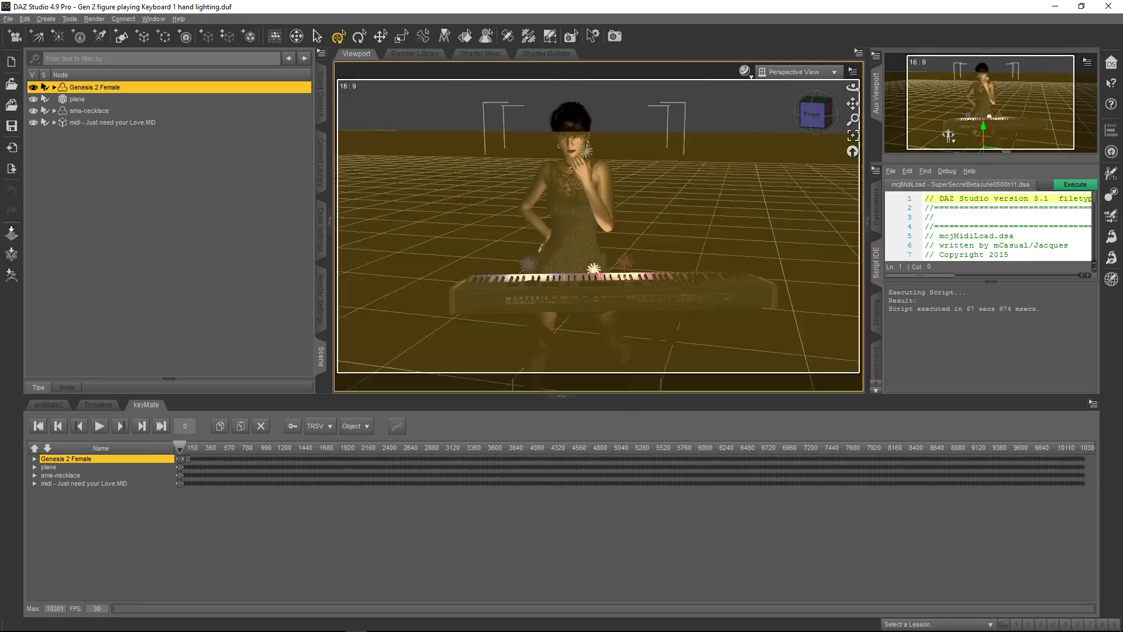
scroll(598, 226, "down", 2)
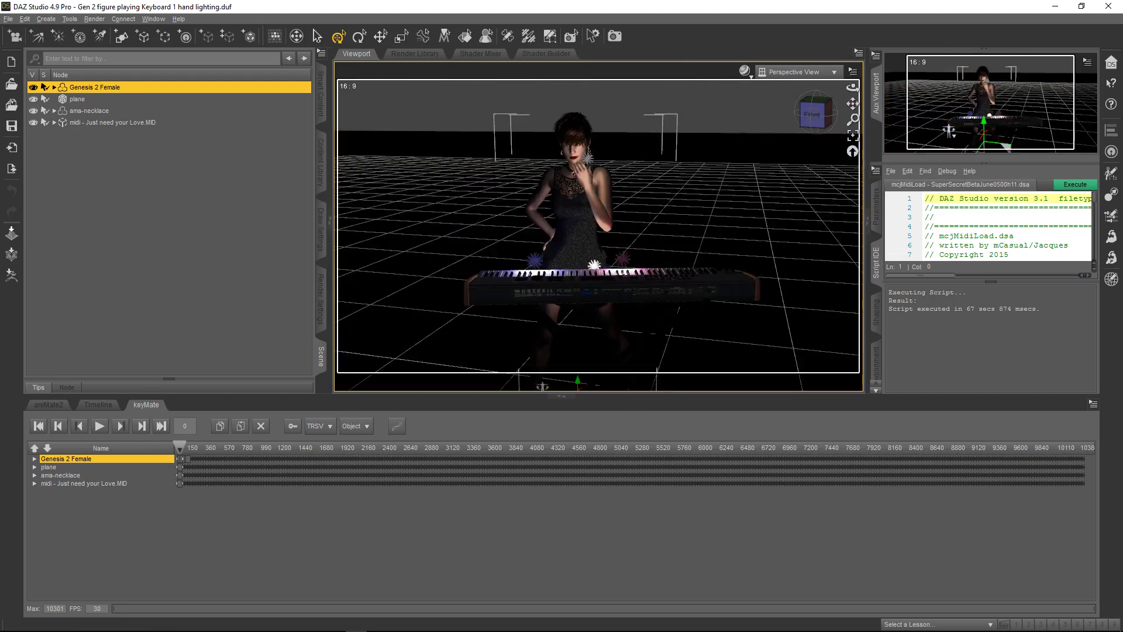
left_click_drag(179, 448, 189, 448)
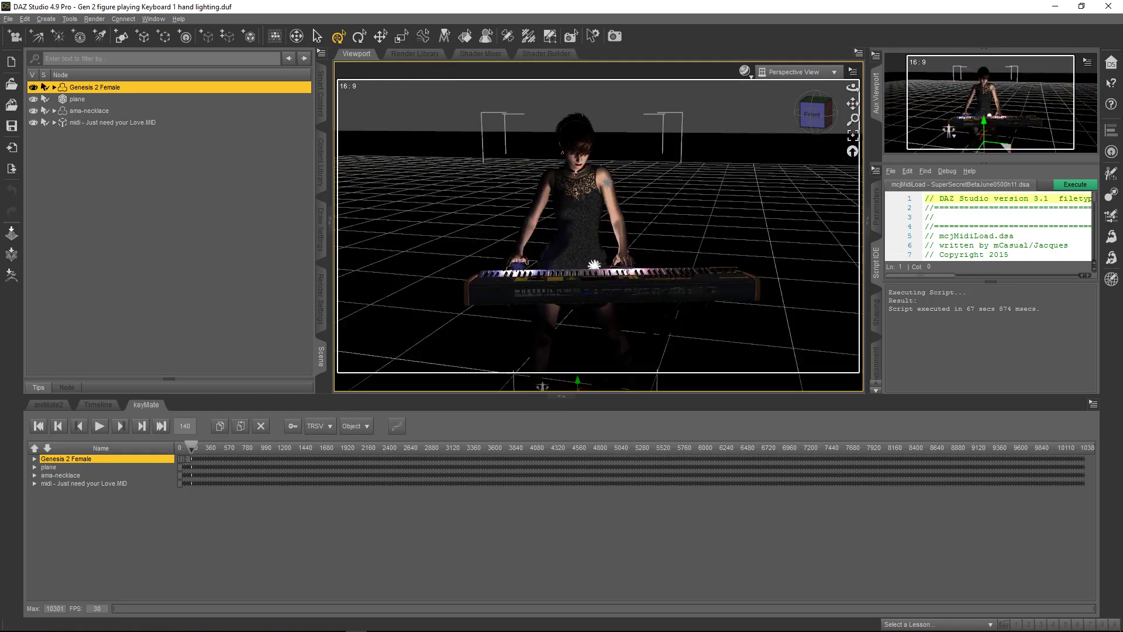
left_click_drag(192, 447, 179, 448)
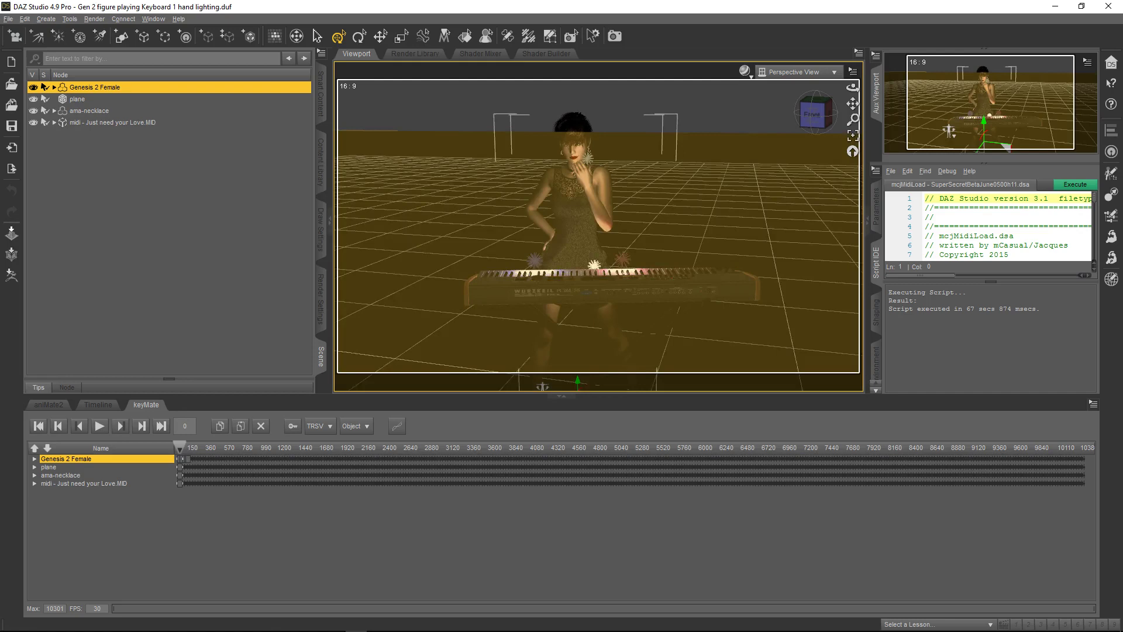
Step: Delete the "midi - Just need your Love.MID" node from the scene
left_click(151, 122)
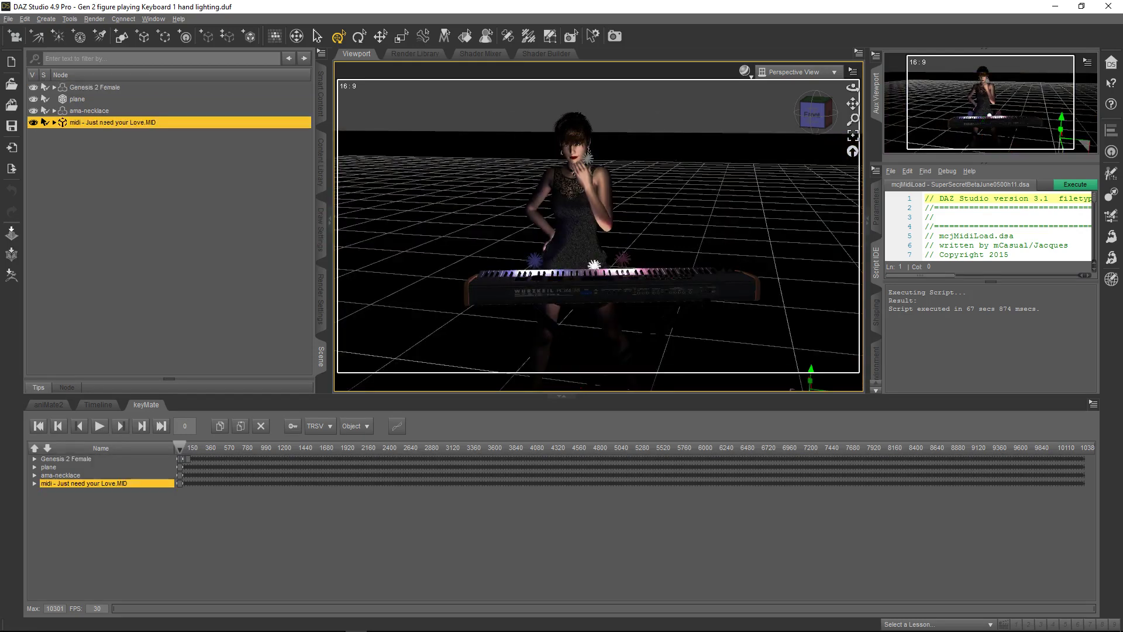
right_click(151, 122)
left_click(176, 141)
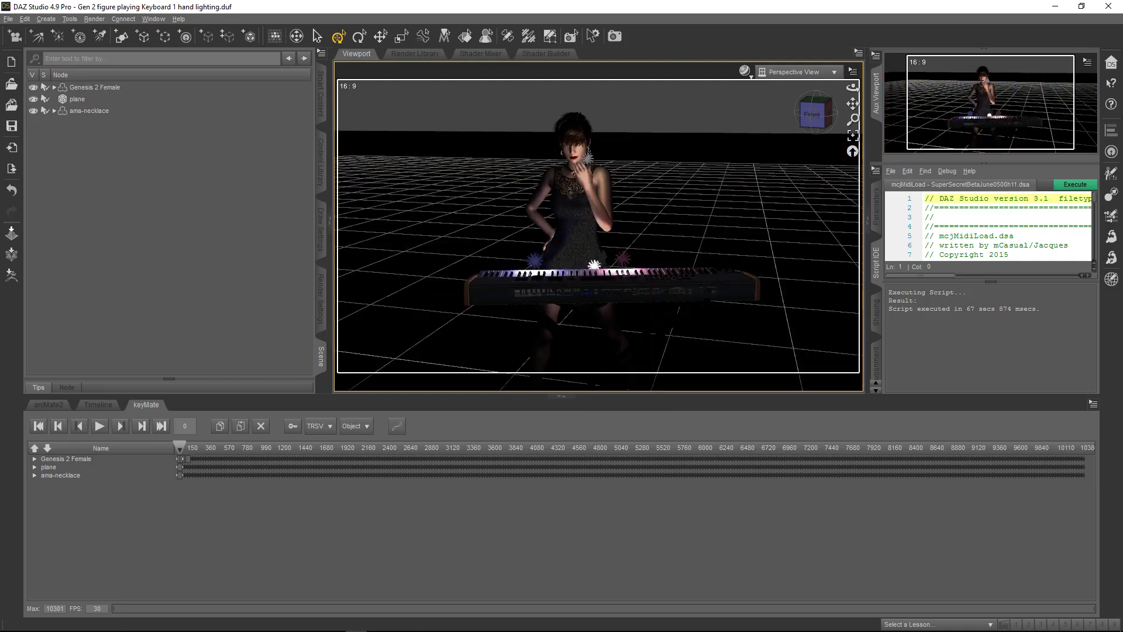
Step: Run the mcjMidiLoad script and load the text file "Just need your Love.MID" with Ignore Controllers and quantize enabled
left_click(890, 171)
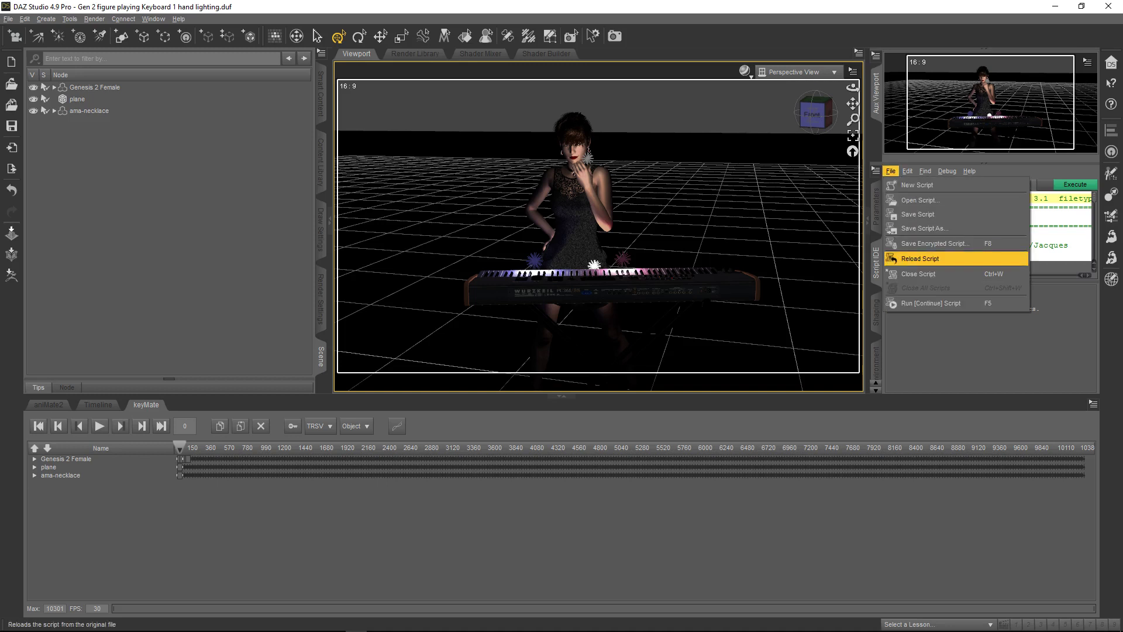
left_click(930, 303)
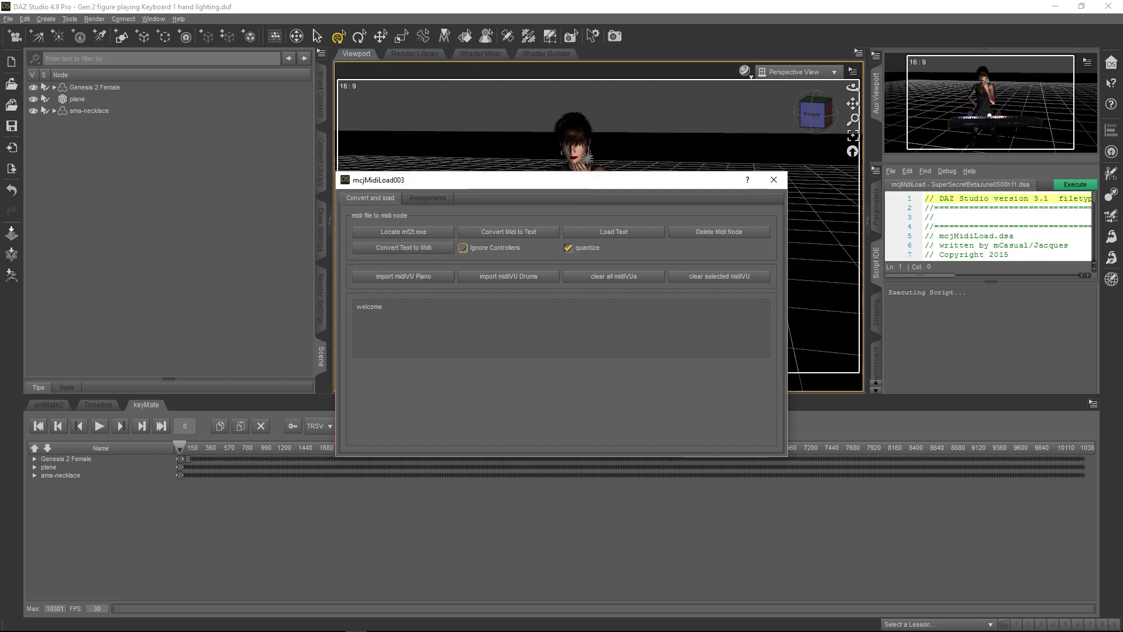
left_click(567, 247)
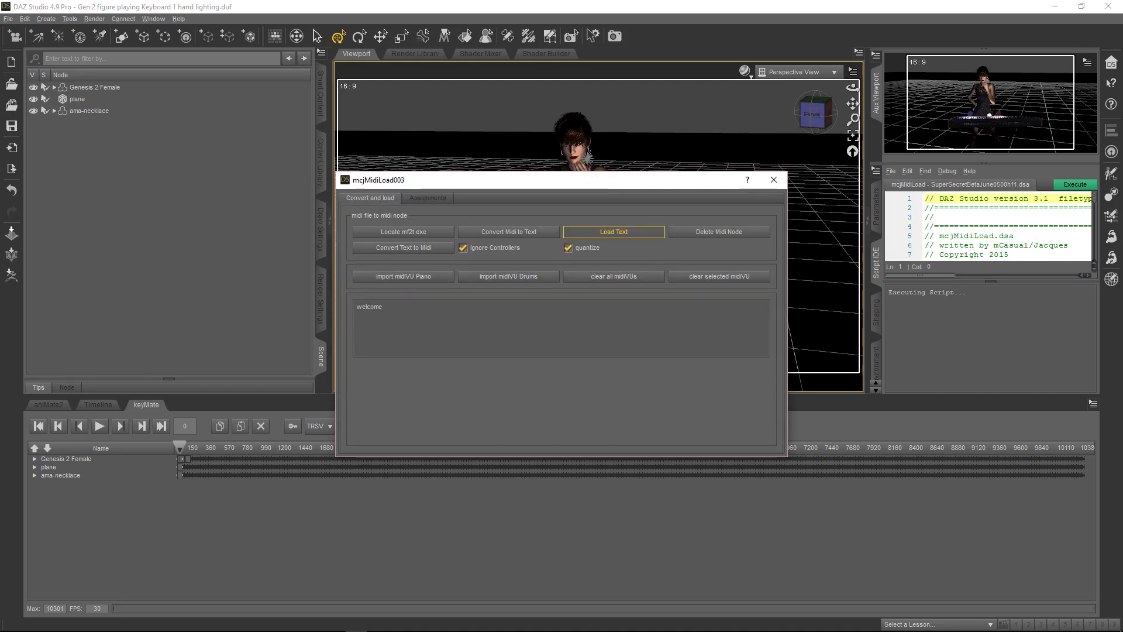
left_click(614, 232)
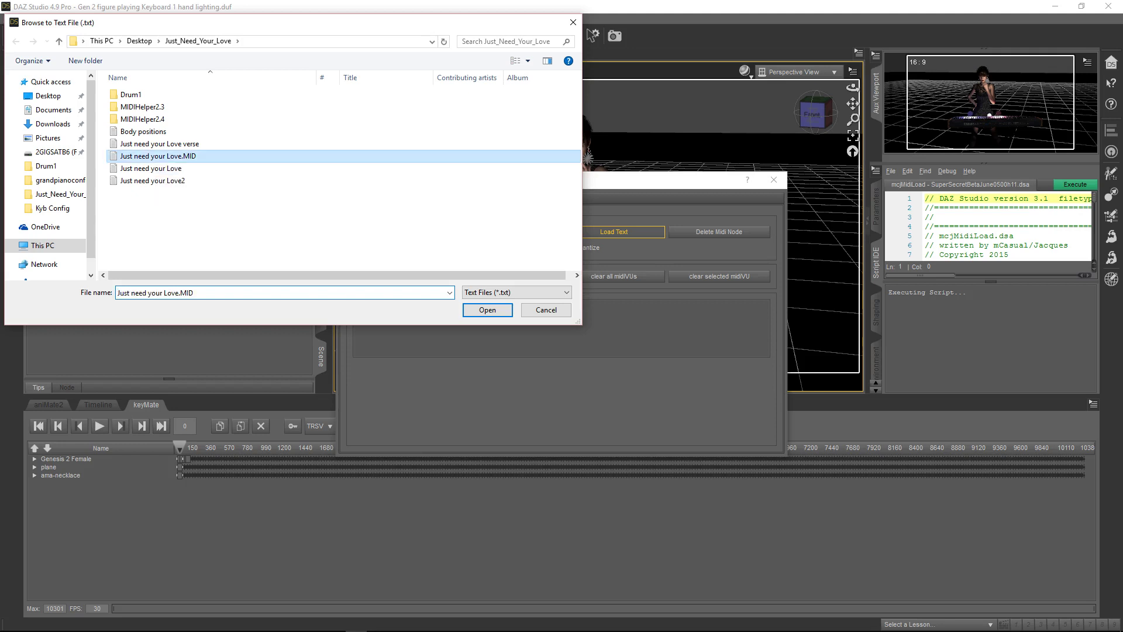
double_click(153, 156)
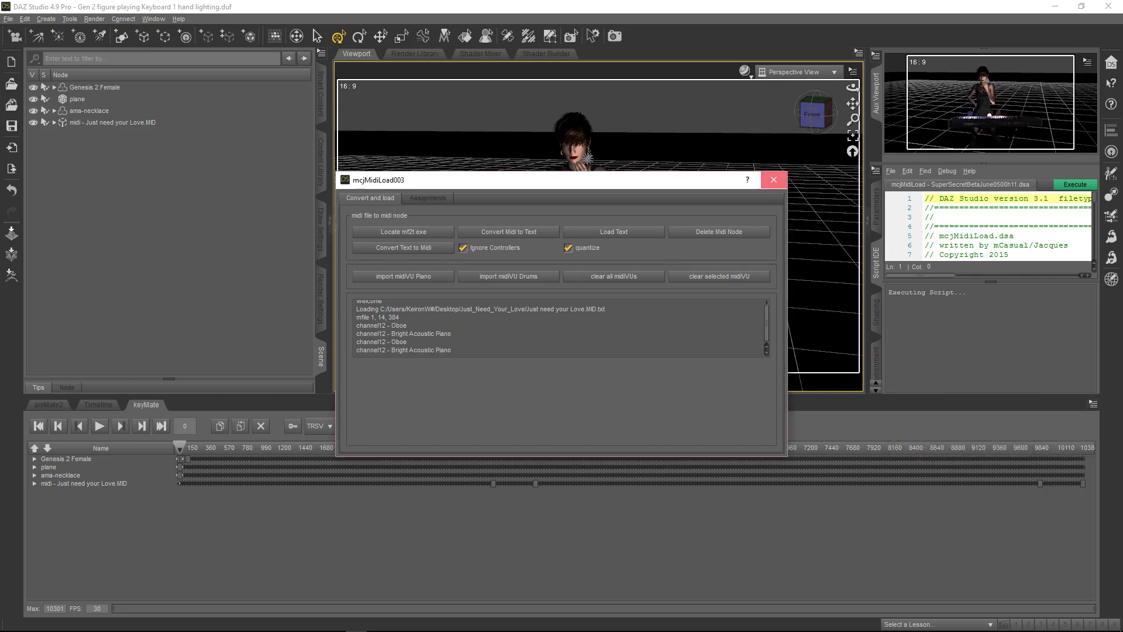
left_click(773, 180)
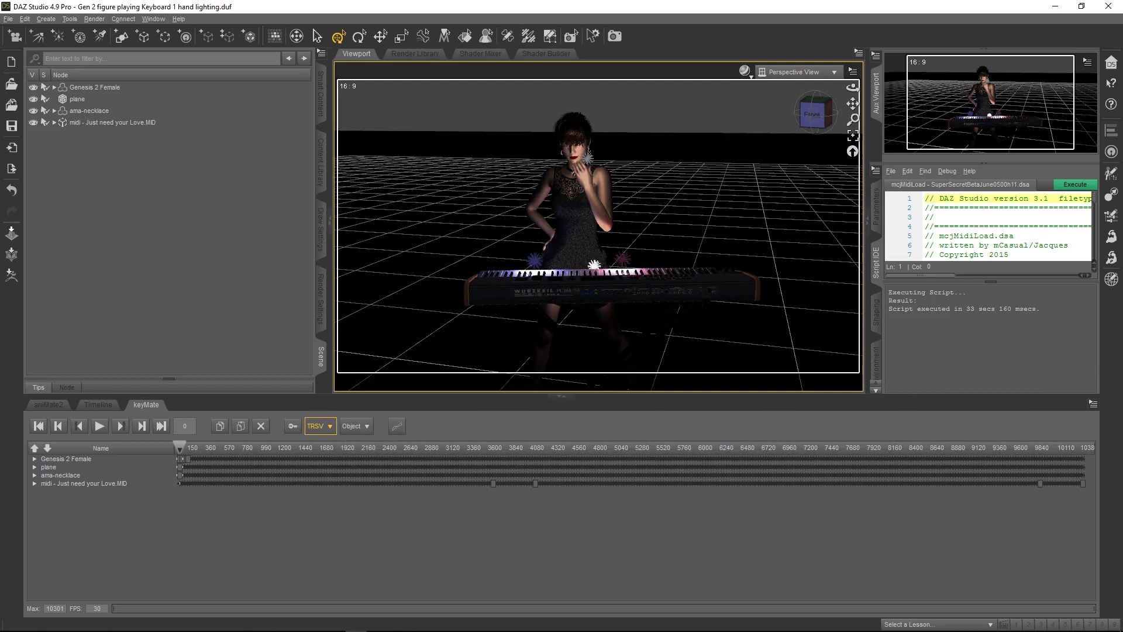
Step: Expand the reloaded MIDI node and examine the keyframes of its channels along the animation and its child nodes in the scene
left_click(321, 426)
left_click(321, 436)
left_click(320, 426)
left_click(320, 414)
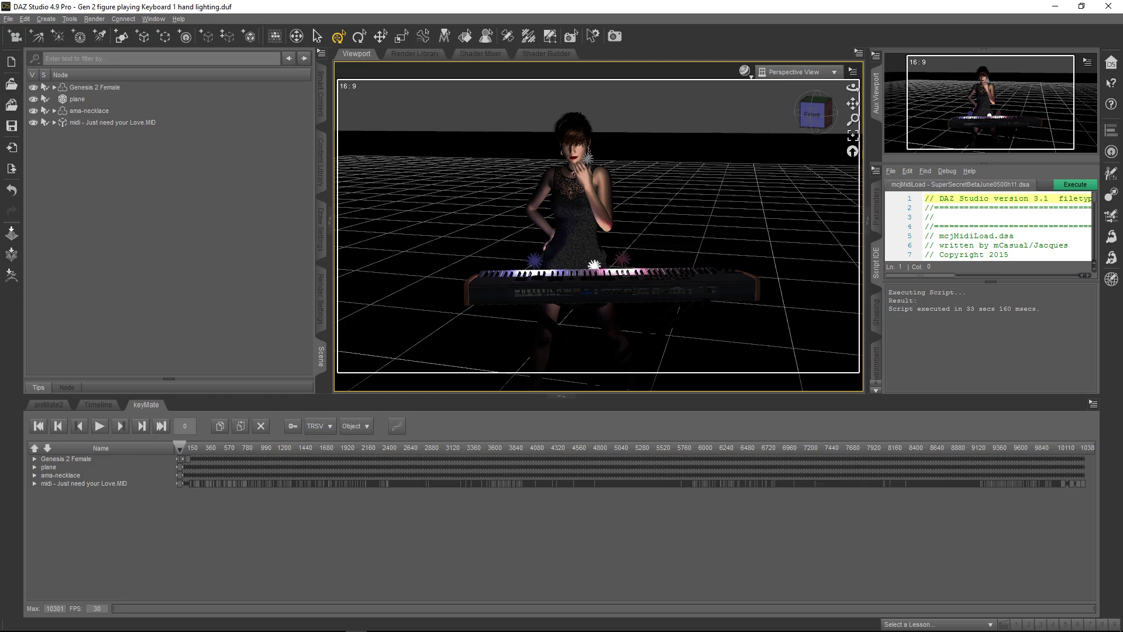
left_click(34, 483)
scroll(34, 483, "down", 1)
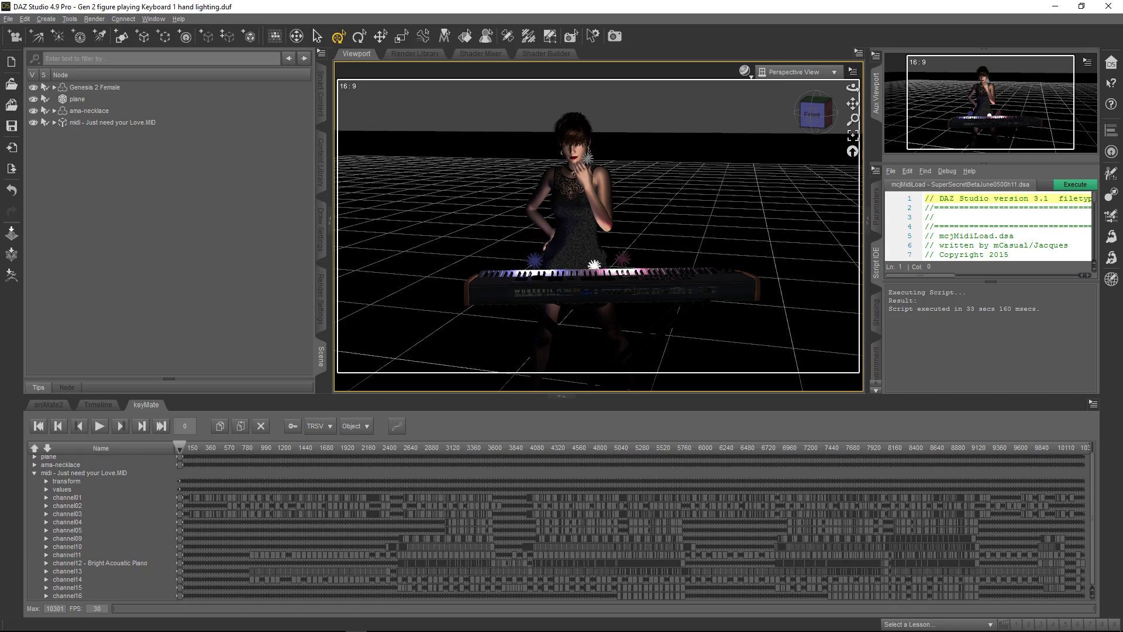
left_click(55, 122)
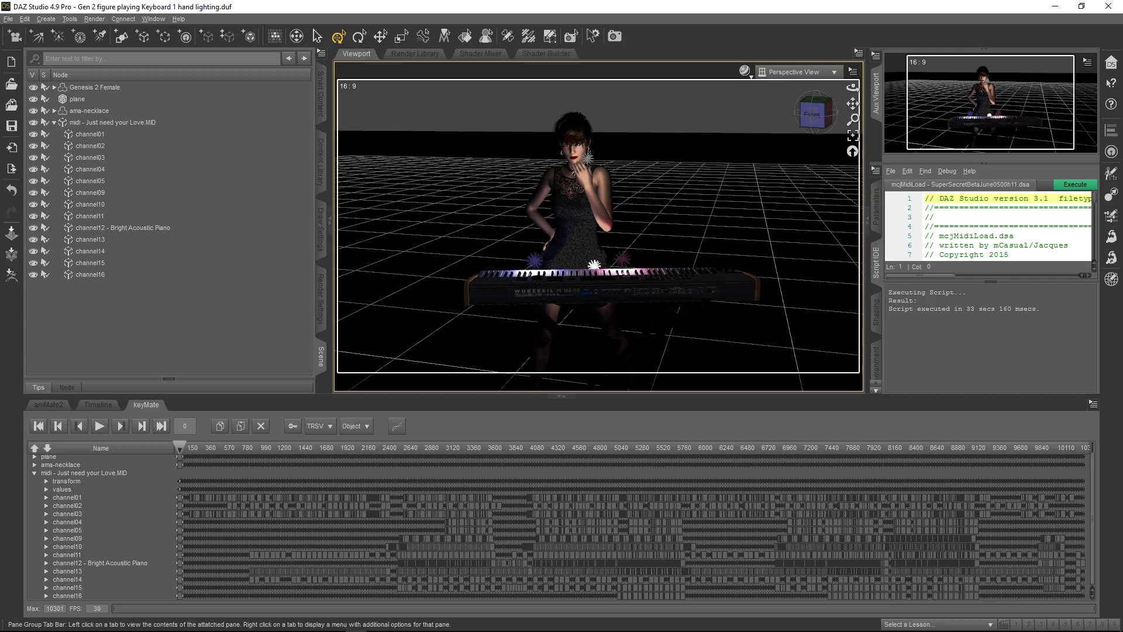
left_click(55, 122)
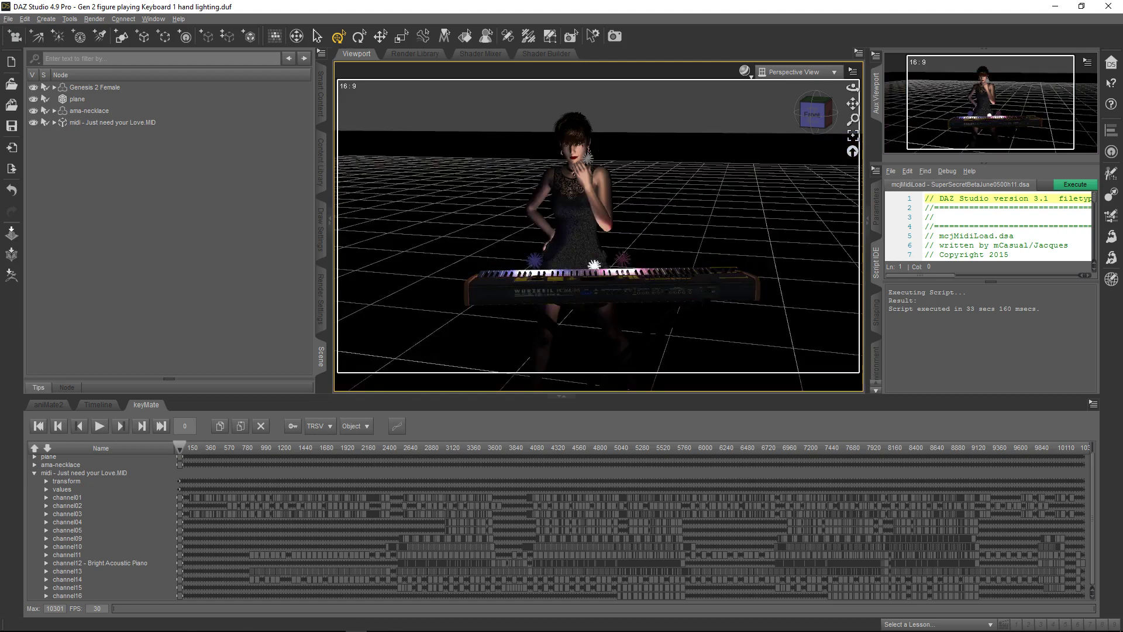
Step: Expand the Genesis 2 Female node and move the animation to frame 167, viewing her hands on the keyboard up close
left_click_drag(852, 87, 851, 127)
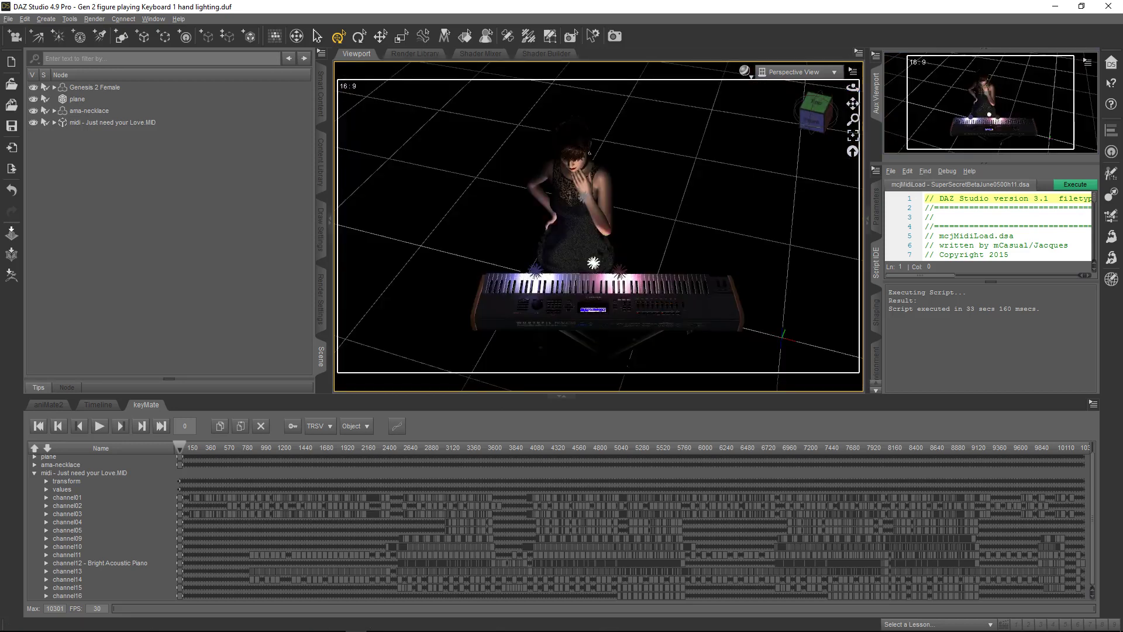
left_click(55, 87)
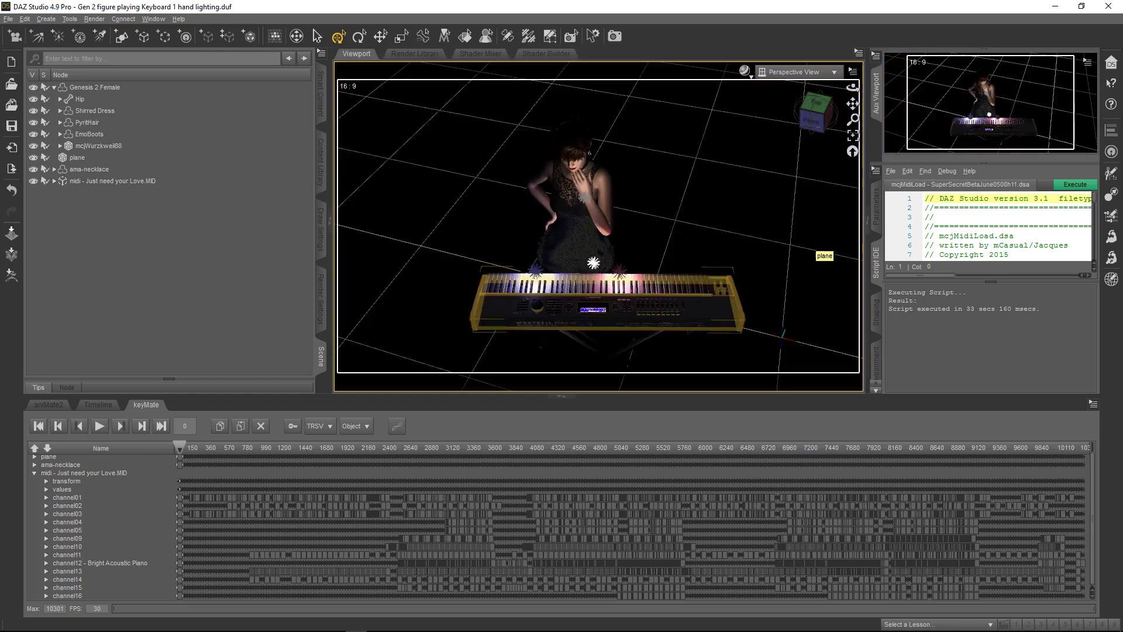
left_click(397, 426)
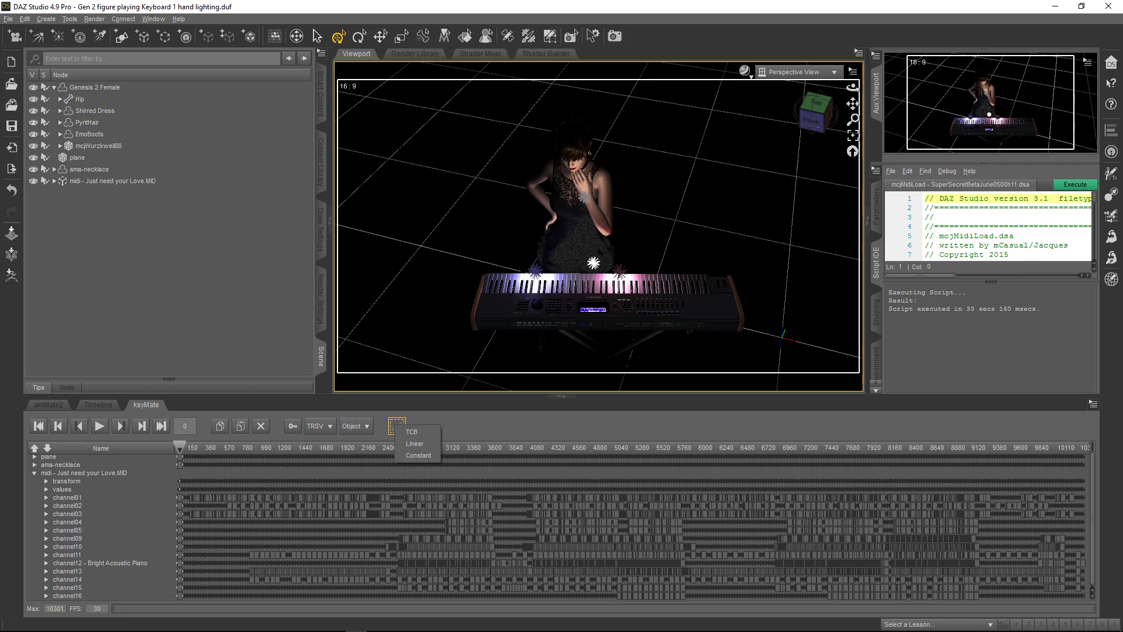
scroll(598, 226, "up", 8)
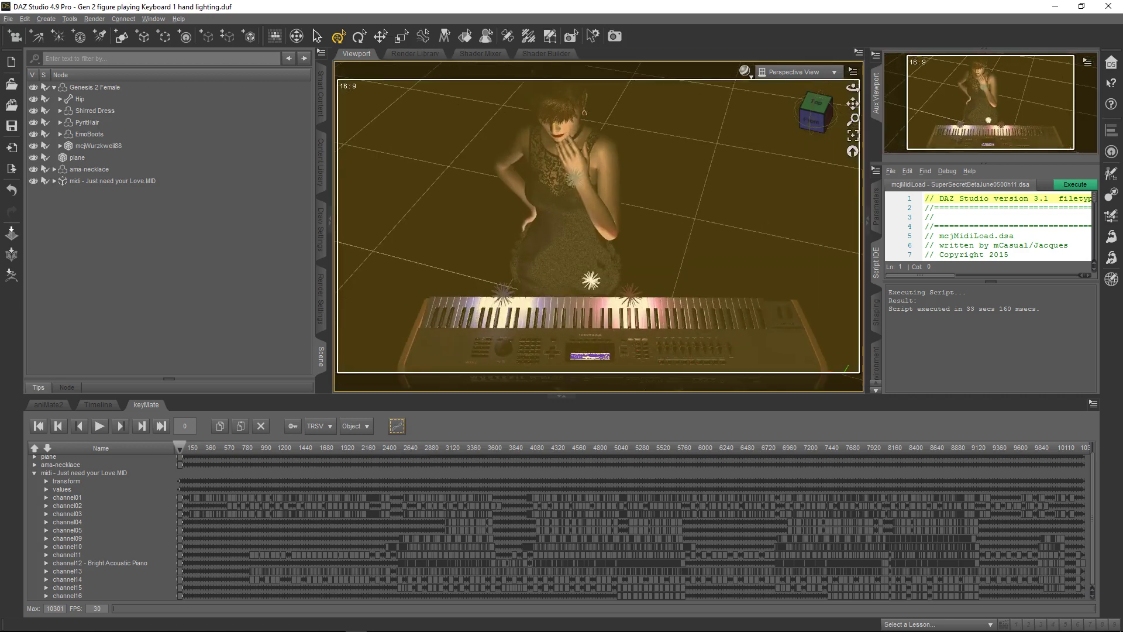
left_click_drag(852, 104, 849, 28)
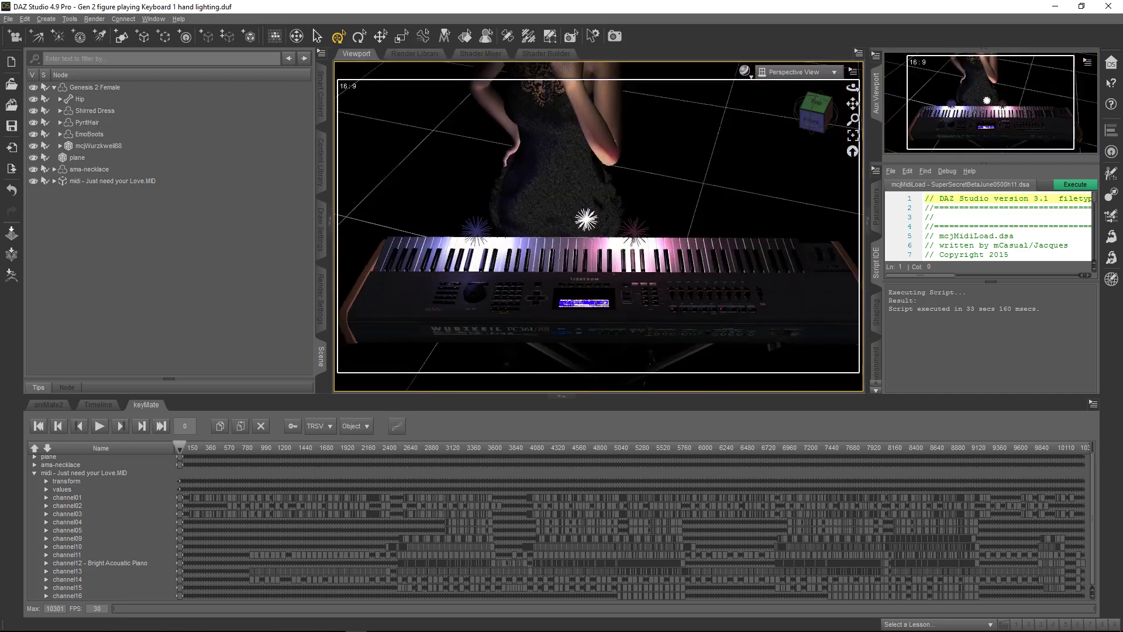
mouse_move(179, 447)
left_mouse_down()
mouse_move(202, 447)
mouse_move(180, 448)
left_mouse_up()
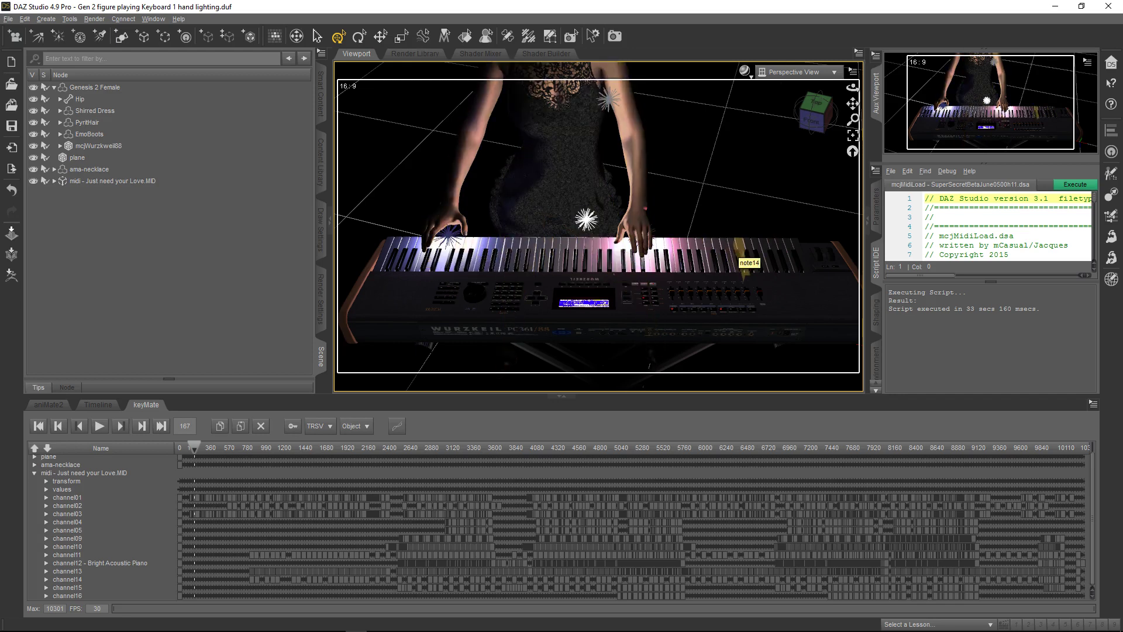
Step: Select the note14 piano key in the model, trace it to the notes group, and select note87 there
left_click(742, 256)
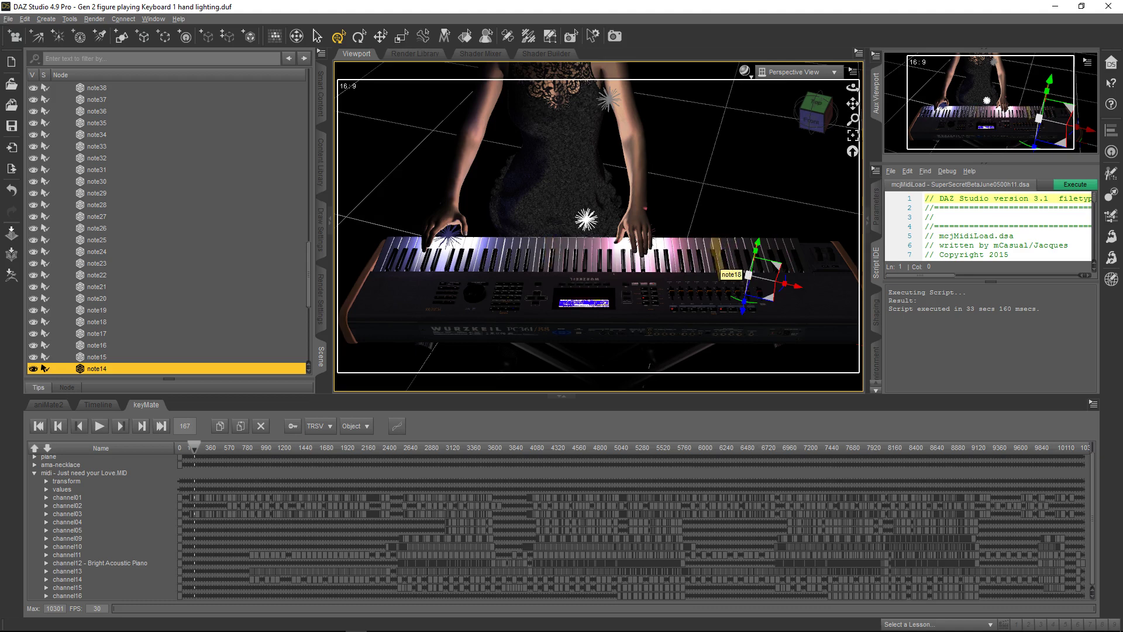
left_click_drag(308, 272, 308, 225)
scroll(167, 229, "up", 9)
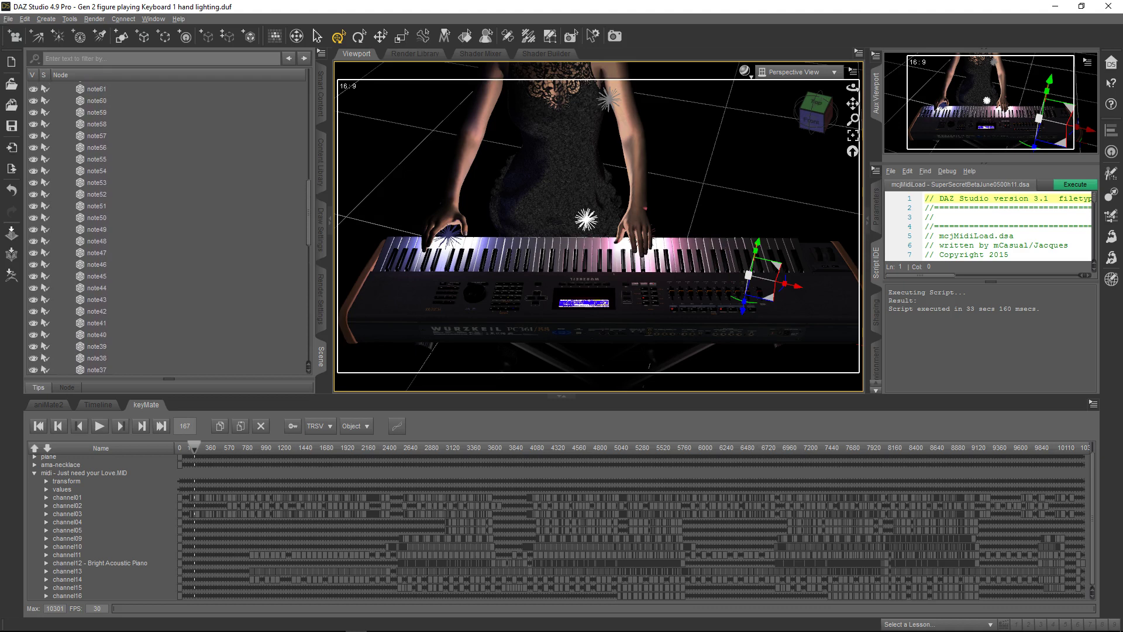
scroll(166, 228, "up", 4)
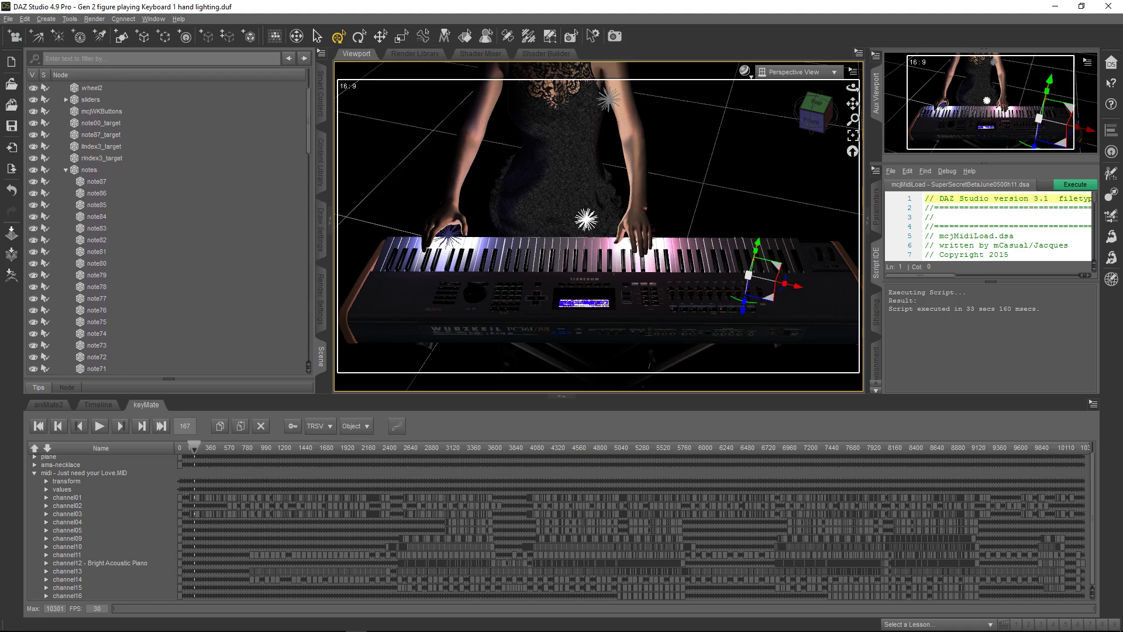
scroll(167, 228, "up", 2)
scroll(167, 228, "down", 2)
left_click(96, 181)
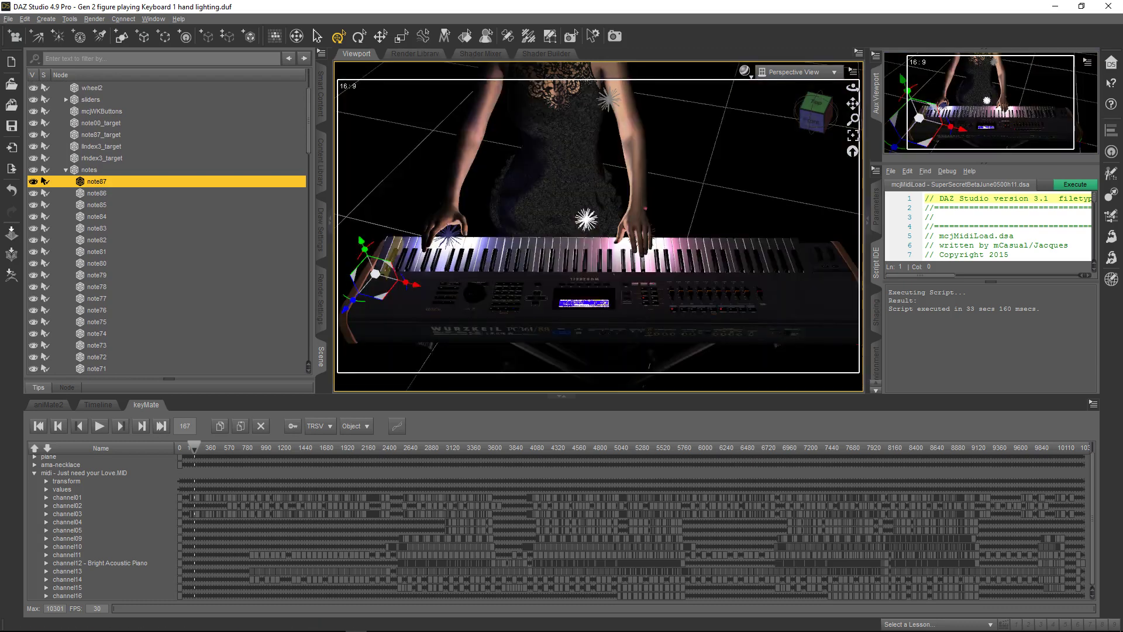
Step: Select lower notes such as note17, note12, note09 and note00 in turn to examine which piano key each one represents
scroll(167, 228, "down", 10)
scroll(166, 228, "down", 12)
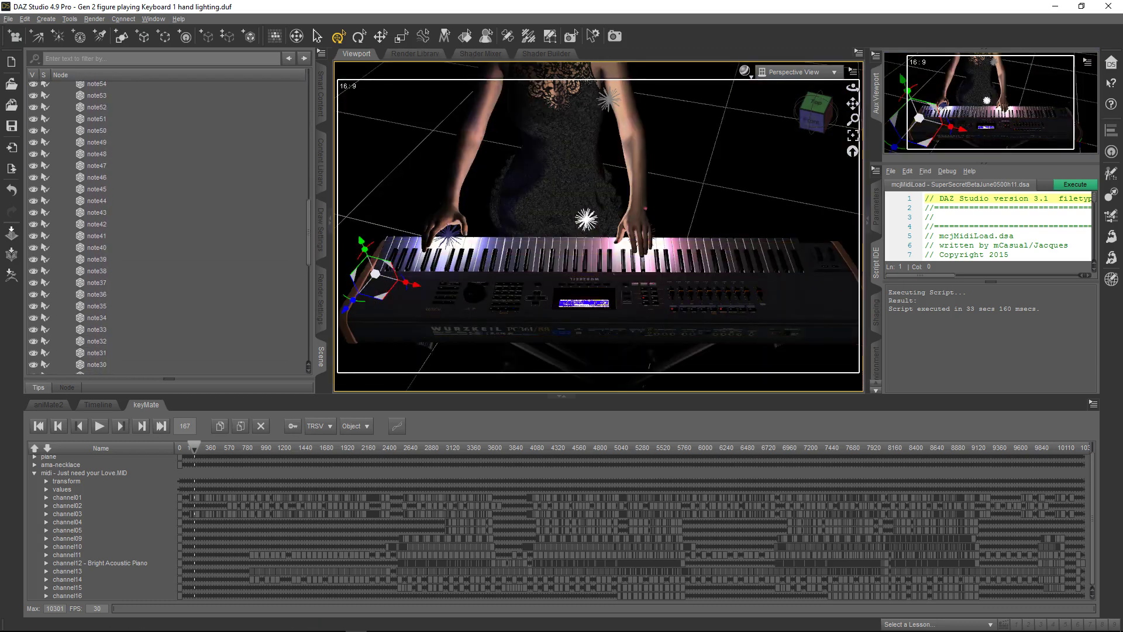
left_click(97, 198)
left_click(96, 234)
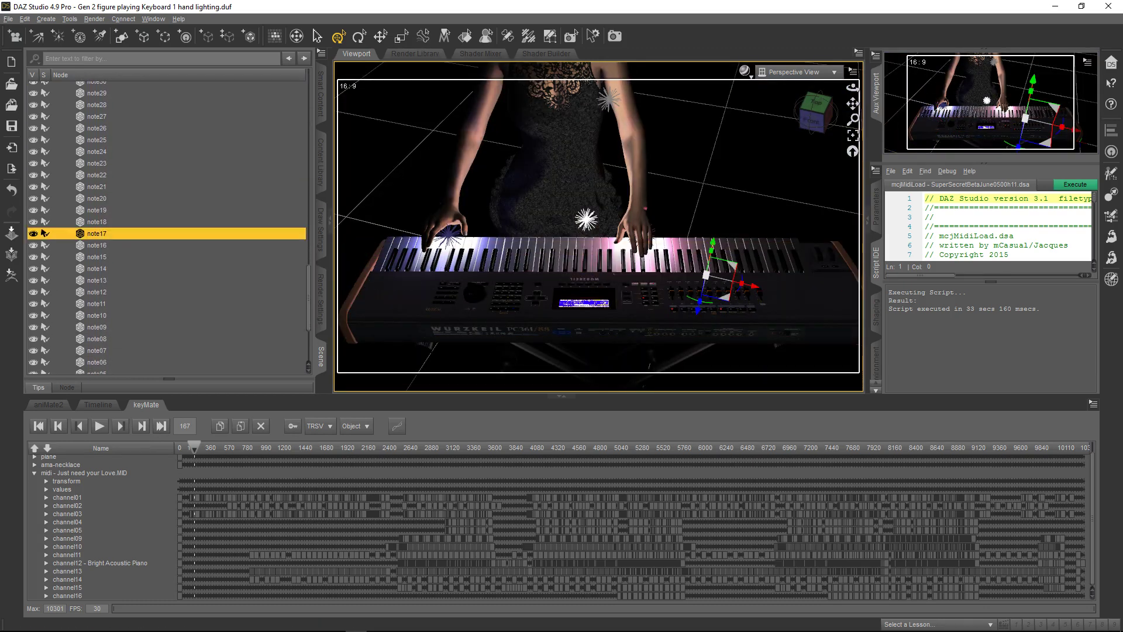
left_click(97, 257)
left_click(96, 292)
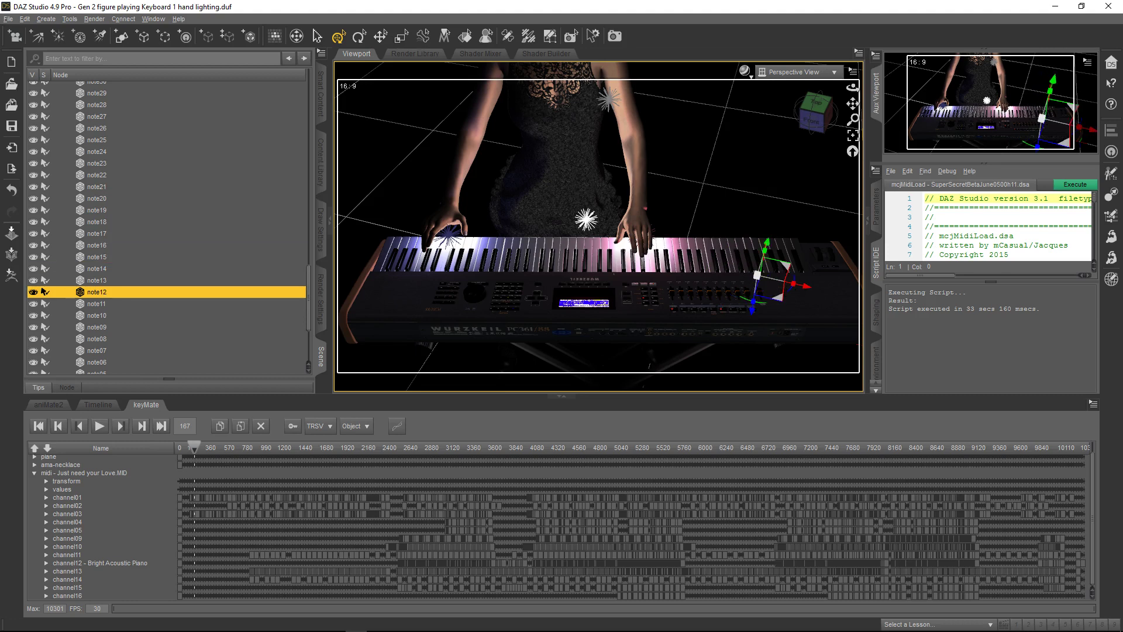
left_click(96, 327)
scroll(96, 326, "down", 3)
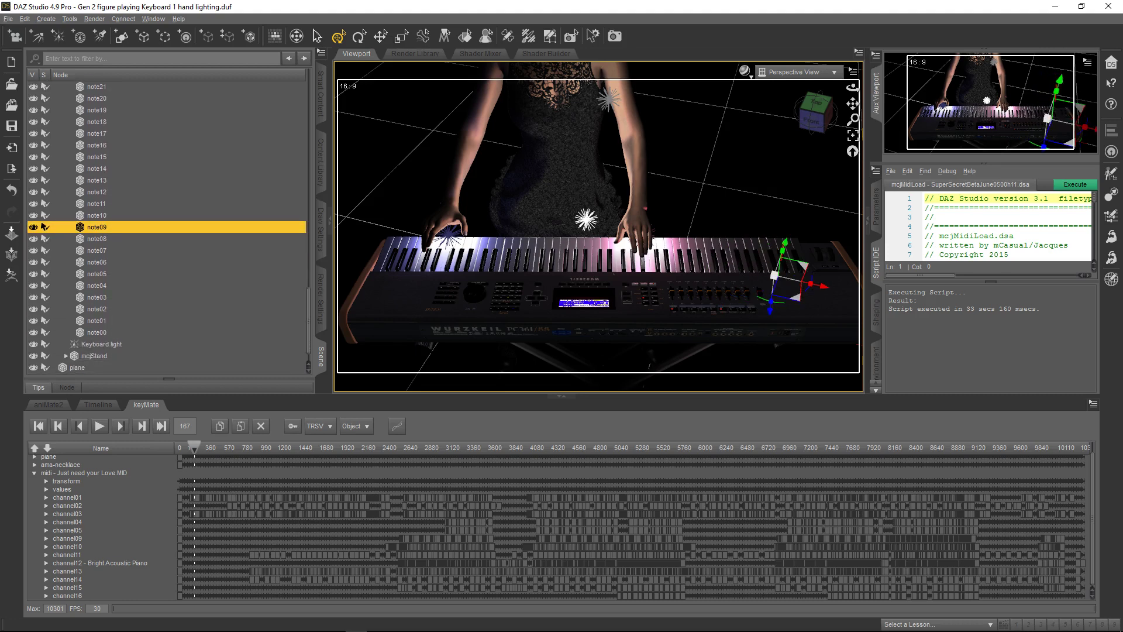
left_click(96, 332)
scroll(169, 228, "up", 11)
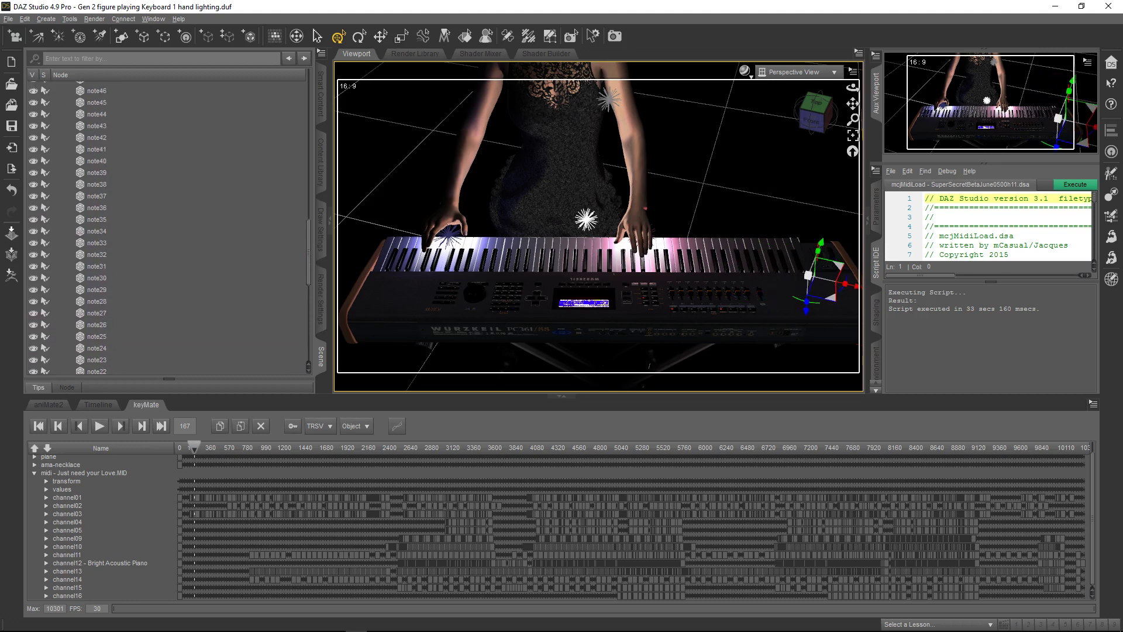
scroll(168, 228, "up", 7)
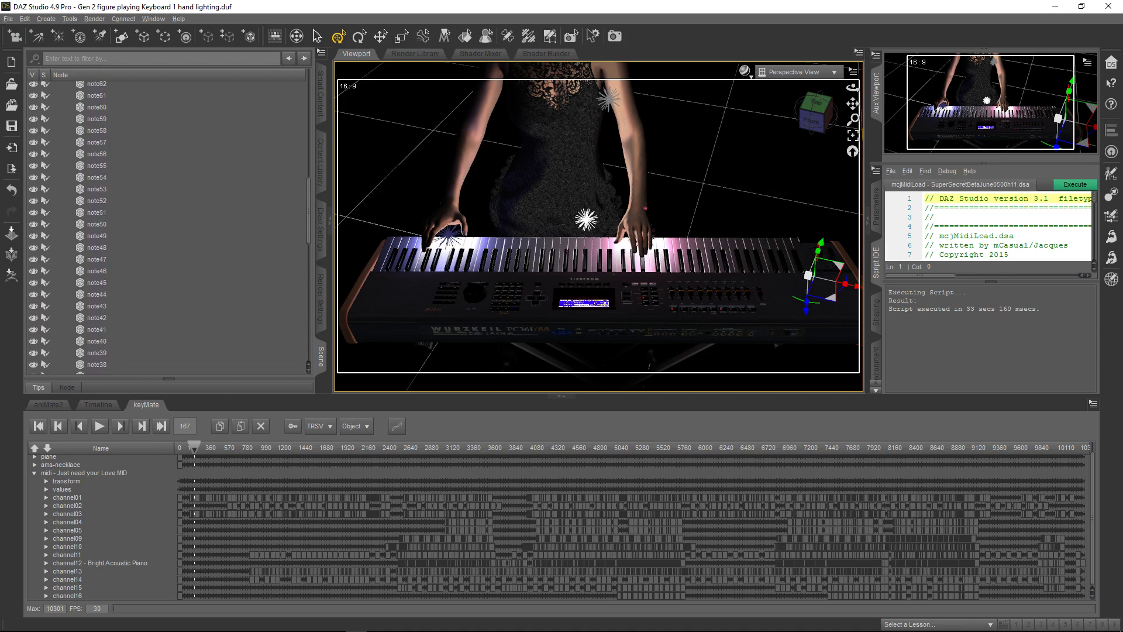
Step: Select note83 near the upper end of the notes group to examine which piano key it represents
scroll(168, 228, "up", 4)
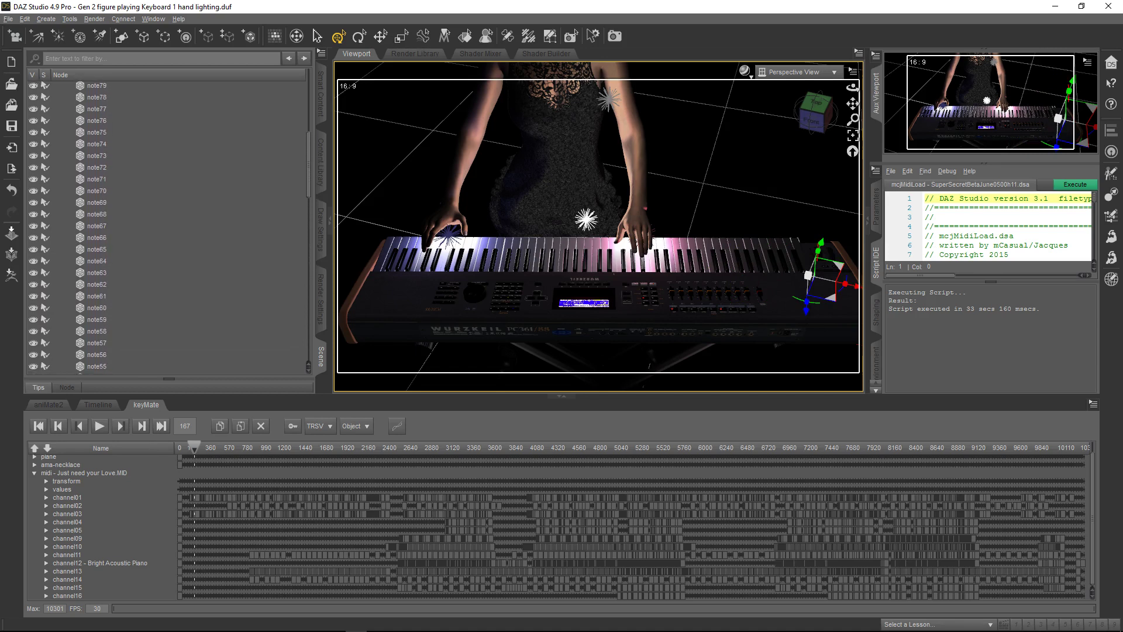
scroll(168, 228, "up", 1)
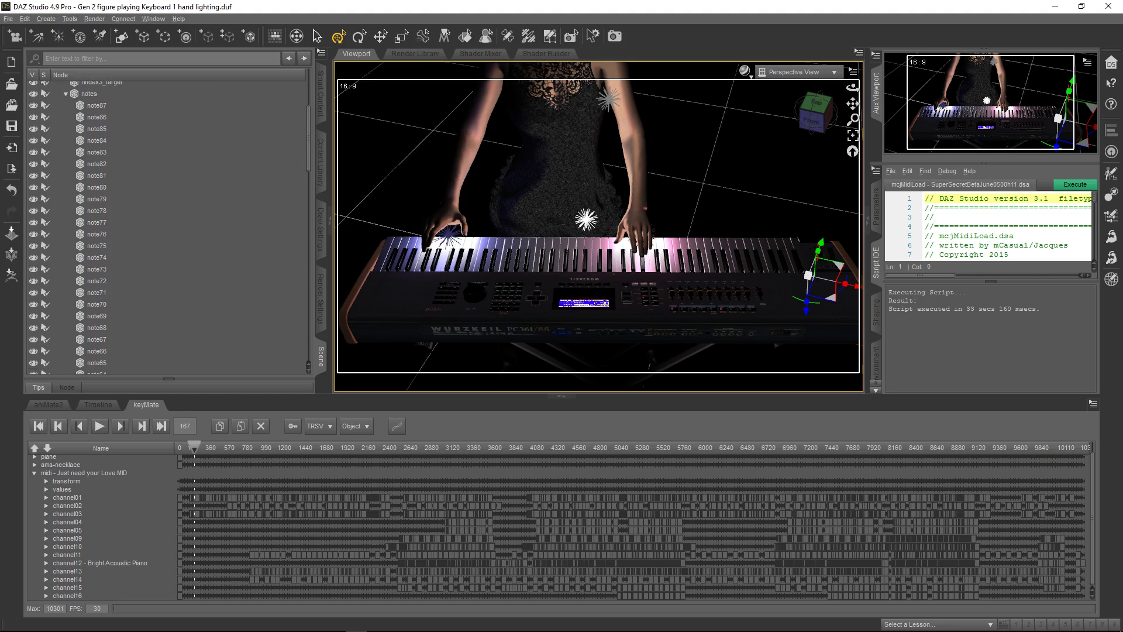
left_click(97, 162)
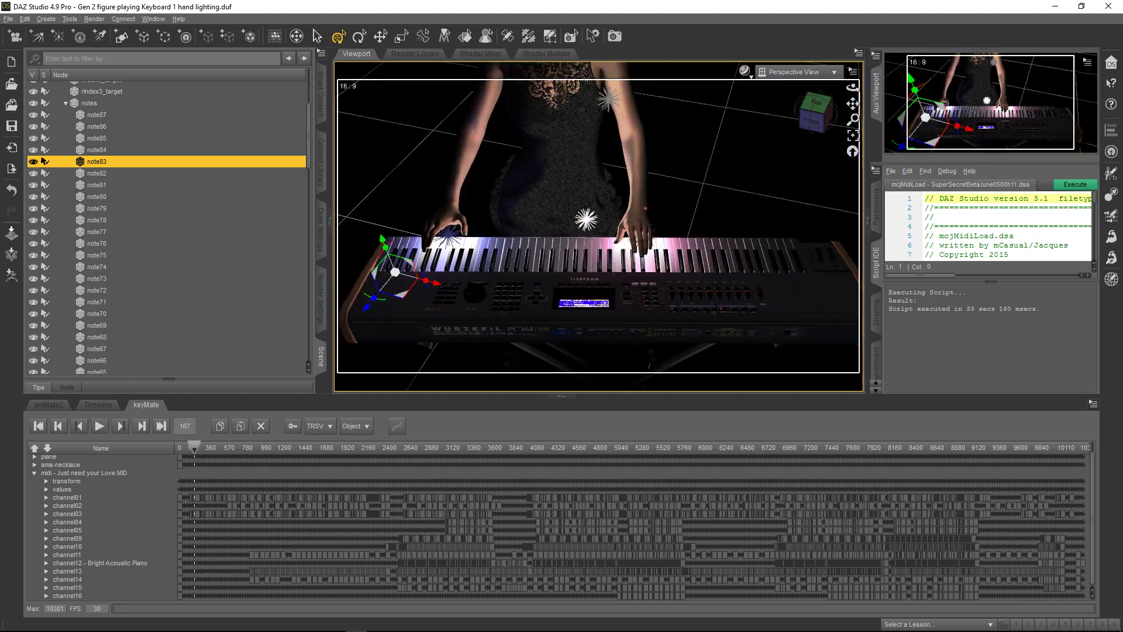
Step: Select the mcjWurzkweil88 keyboard node and run the mcjMidiLoad script, showing its assignment settings
scroll(167, 228, "up", 4)
left_click(98, 145)
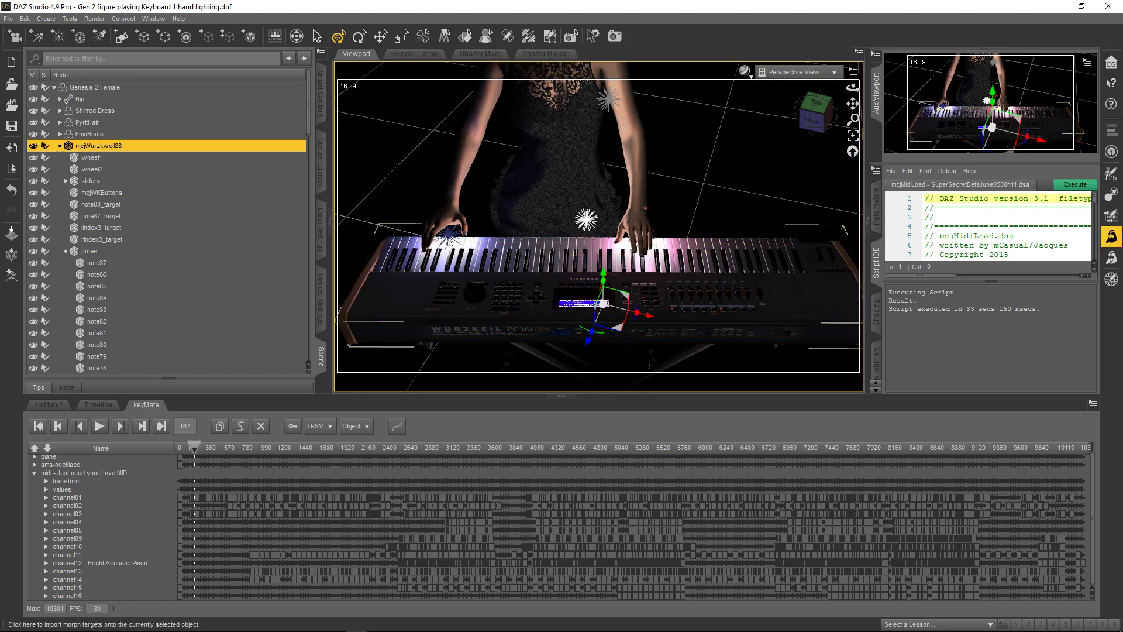
left_click(890, 170)
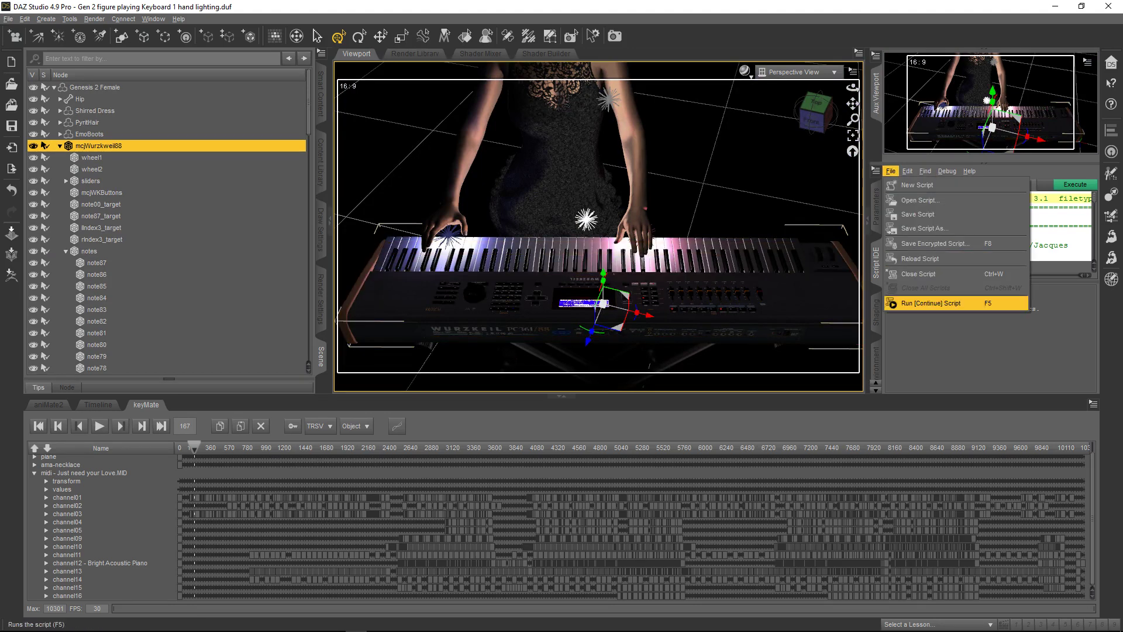
left_click(931, 303)
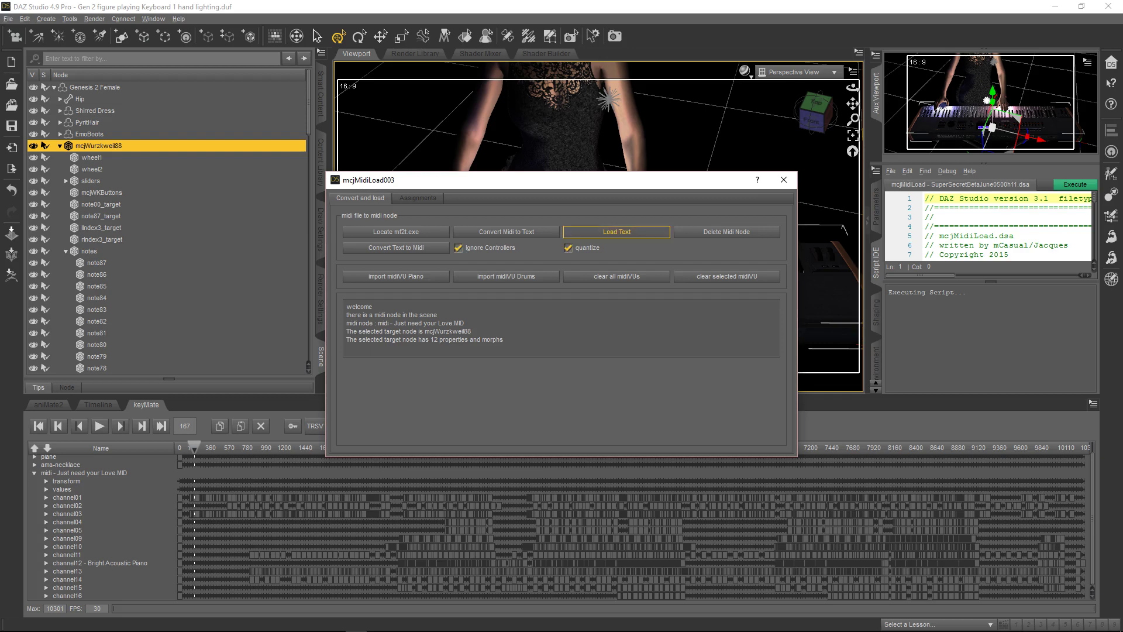
left_click(418, 198)
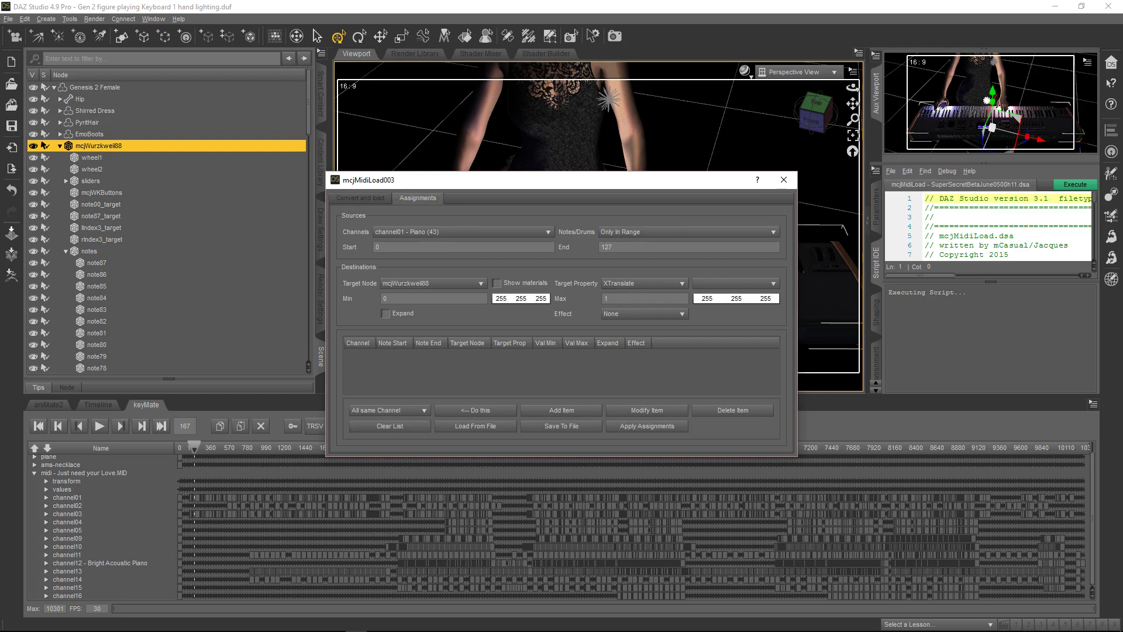
Step: Examine the MIDI channels available as assignment source, keep channel01 - Piano (43), and close the script dialog
left_click(462, 232)
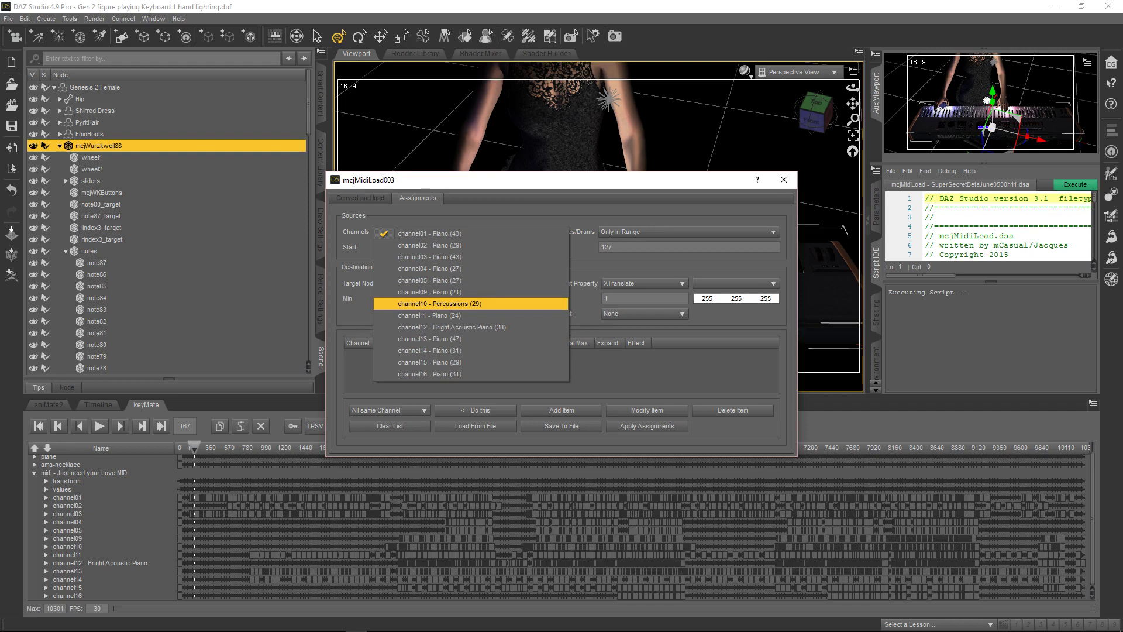
key("Up")
key("Up")
key("Up")
key("Up")
key("Up")
key("Up")
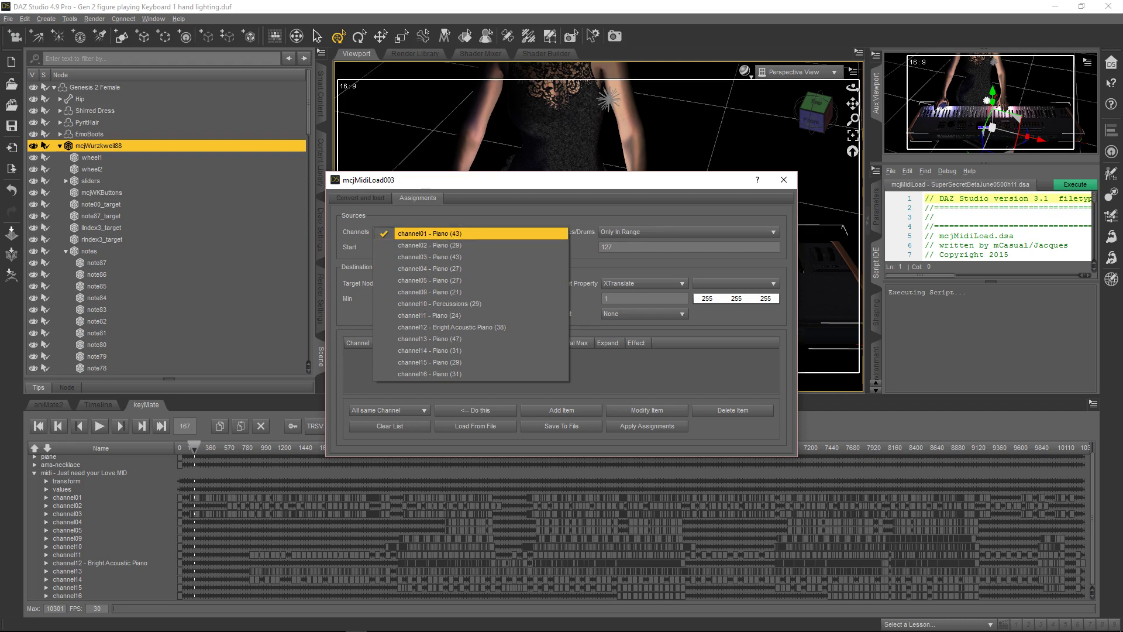
key("Down")
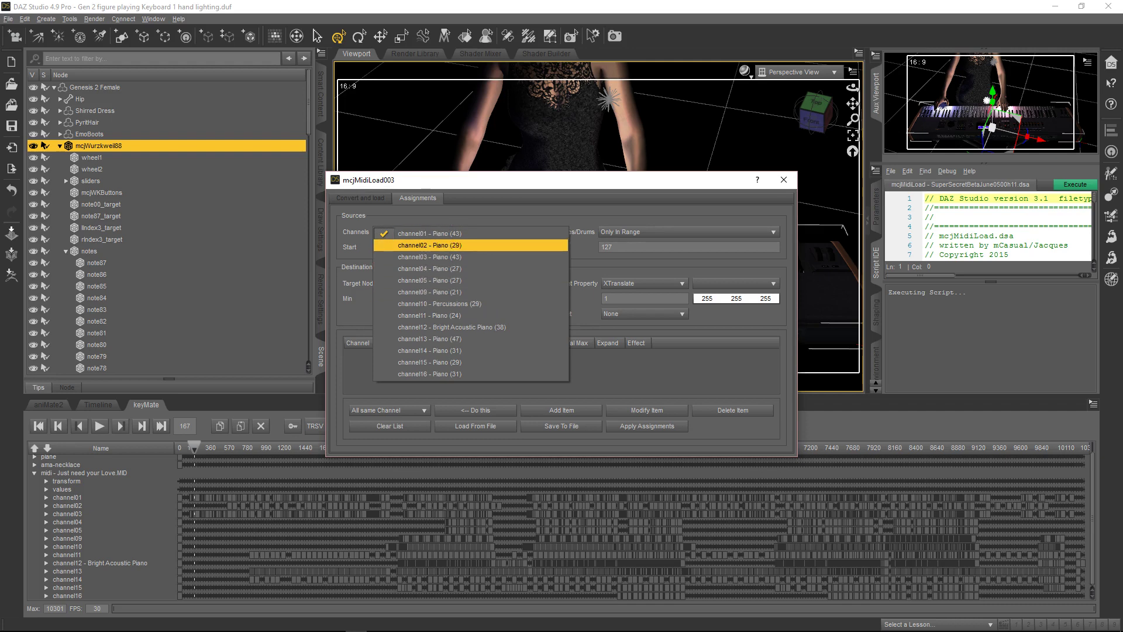
key("Up")
key("Return")
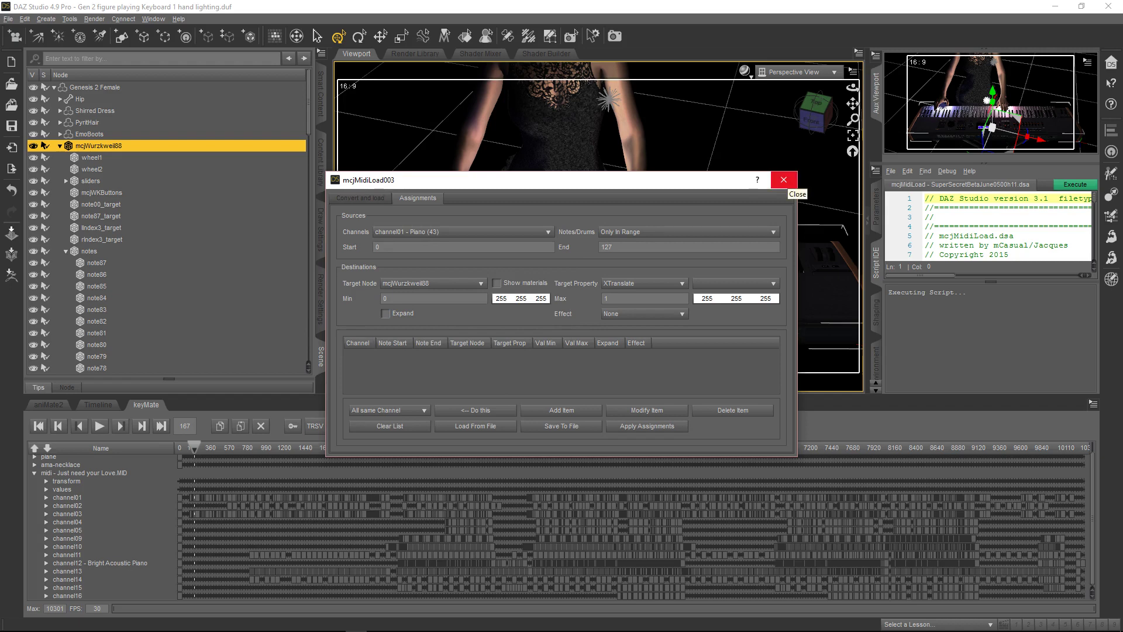
left_click(783, 180)
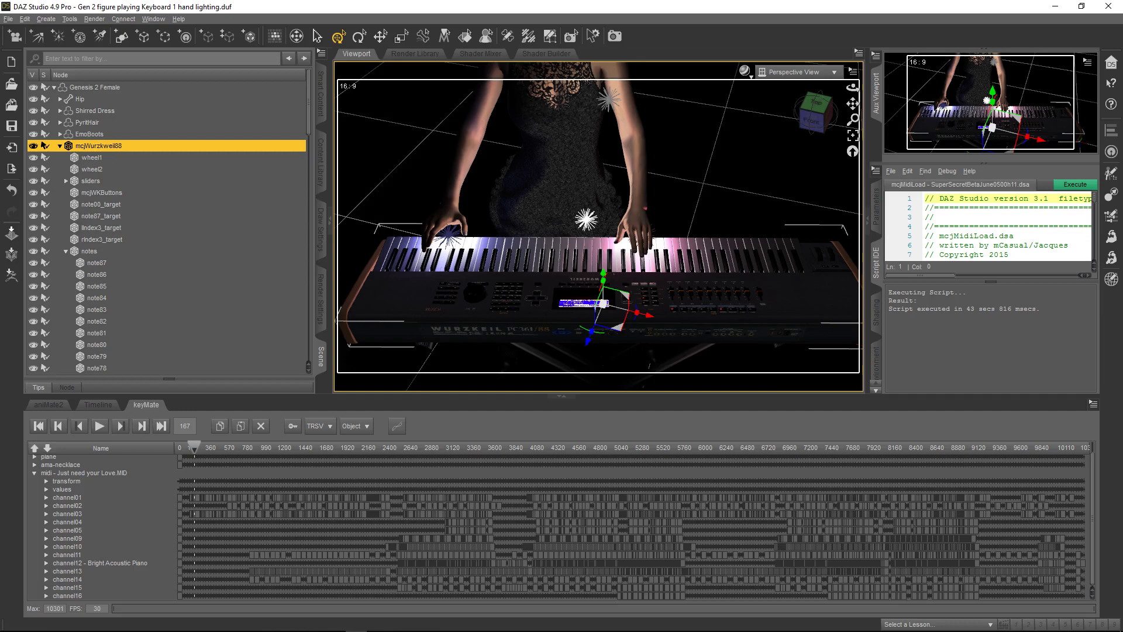
Step: Select note87 in the notes group, compare its key with note86 up close, and leave note87 selected
left_click(97, 263)
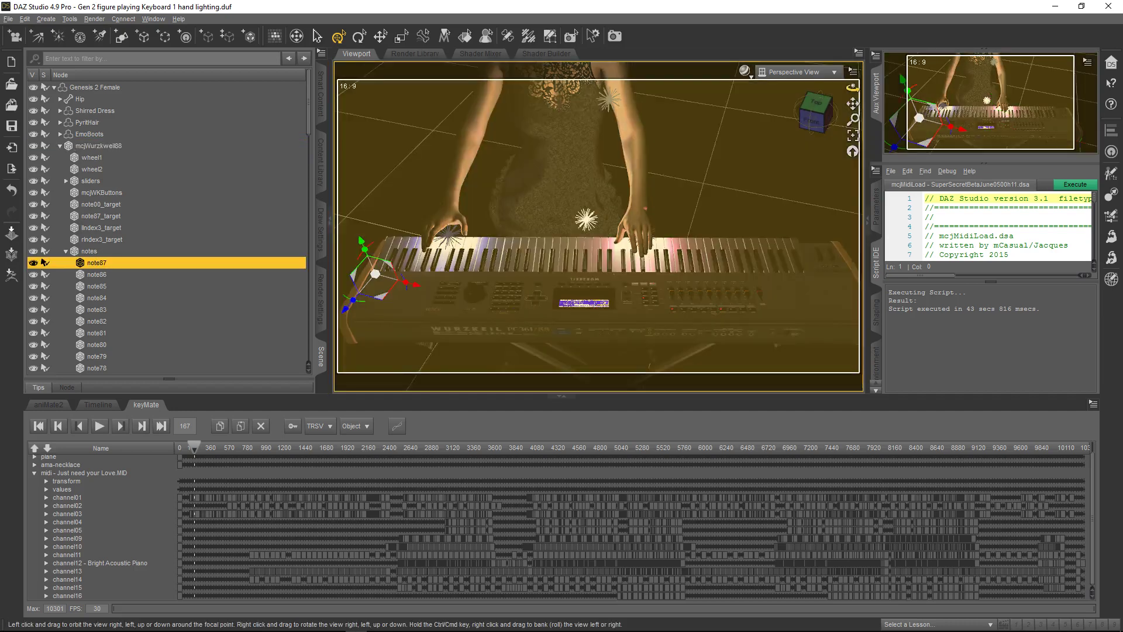
left_click_drag(853, 103, 998, 69)
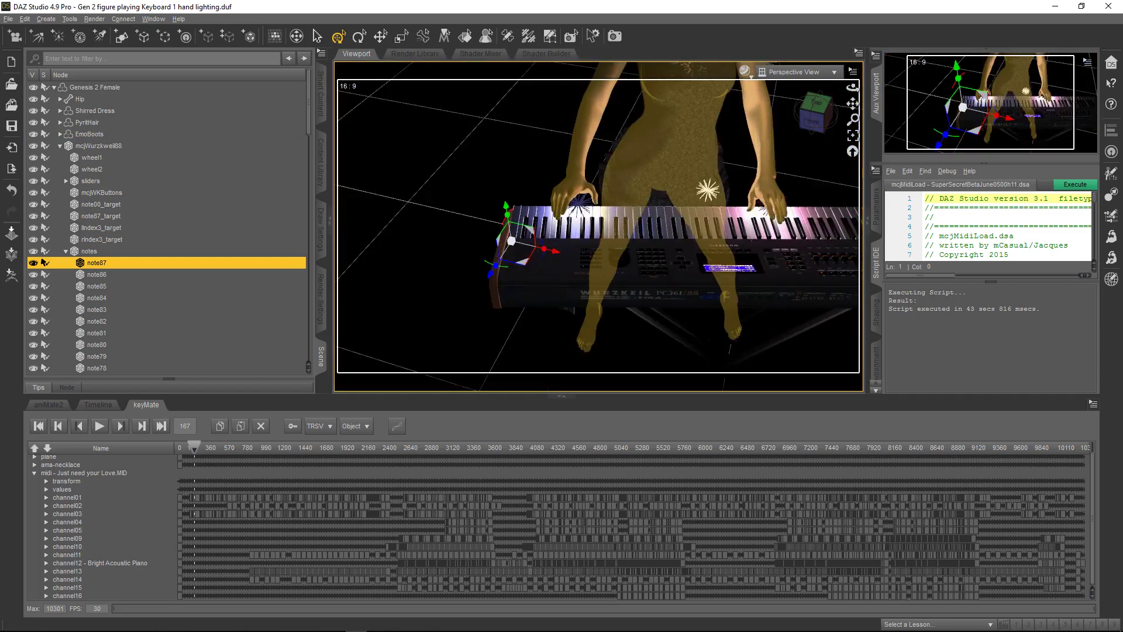
scroll(699, 225, "up", 6)
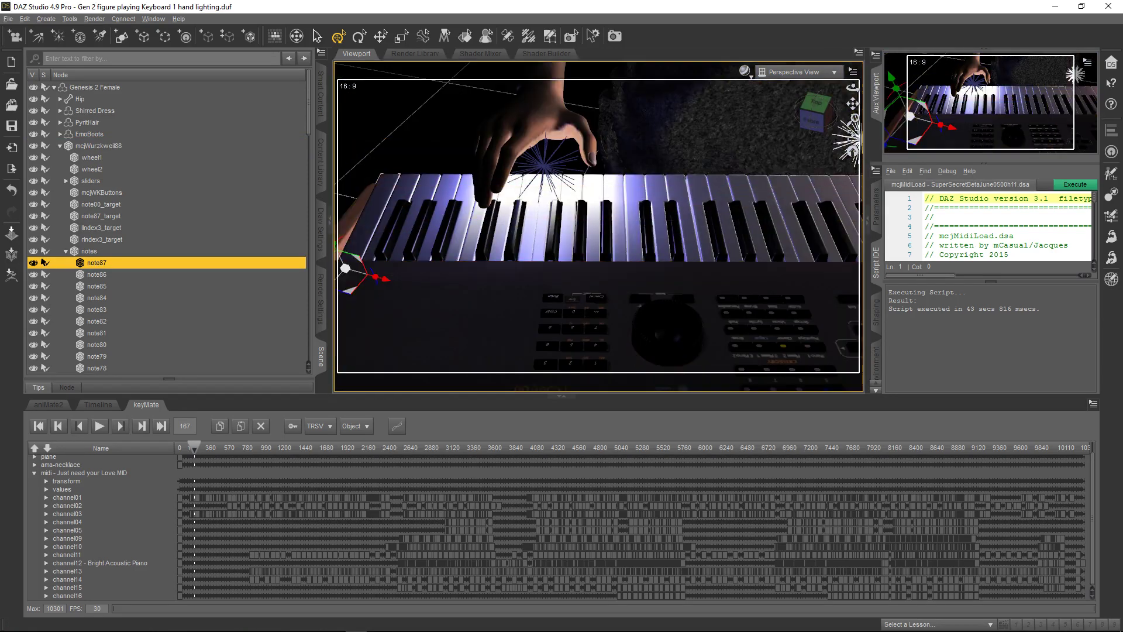
left_click(97, 274)
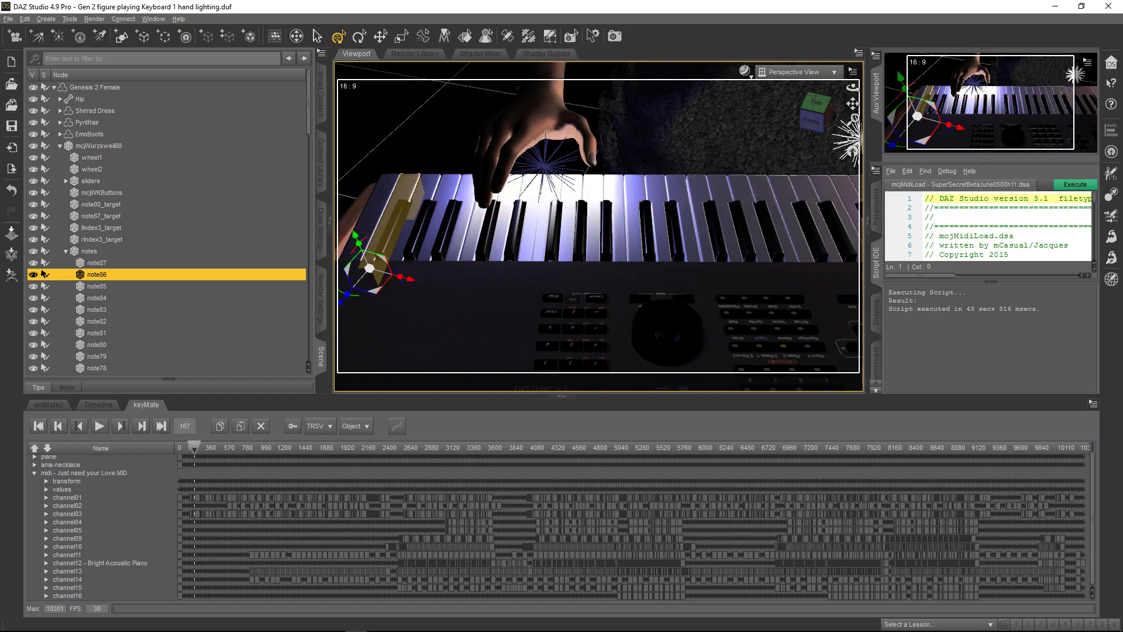
left_click(97, 263)
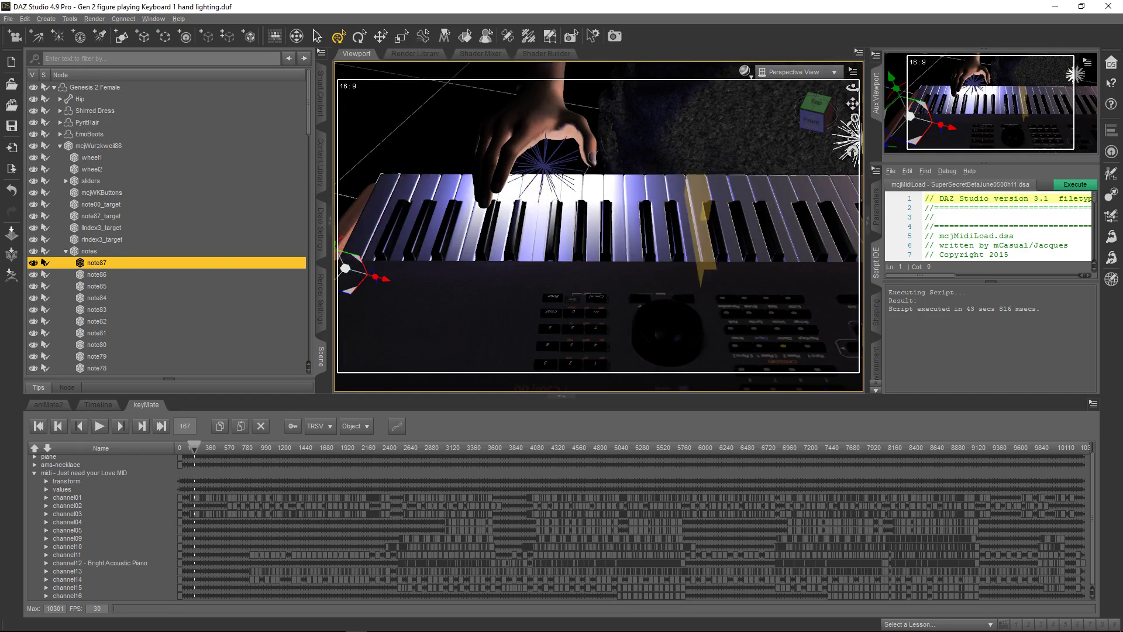
Step: Run the mcjMidiLoad script again and add an assignment from channel01 to note87, with target property XRotate and maximum 7
left_click(891, 170)
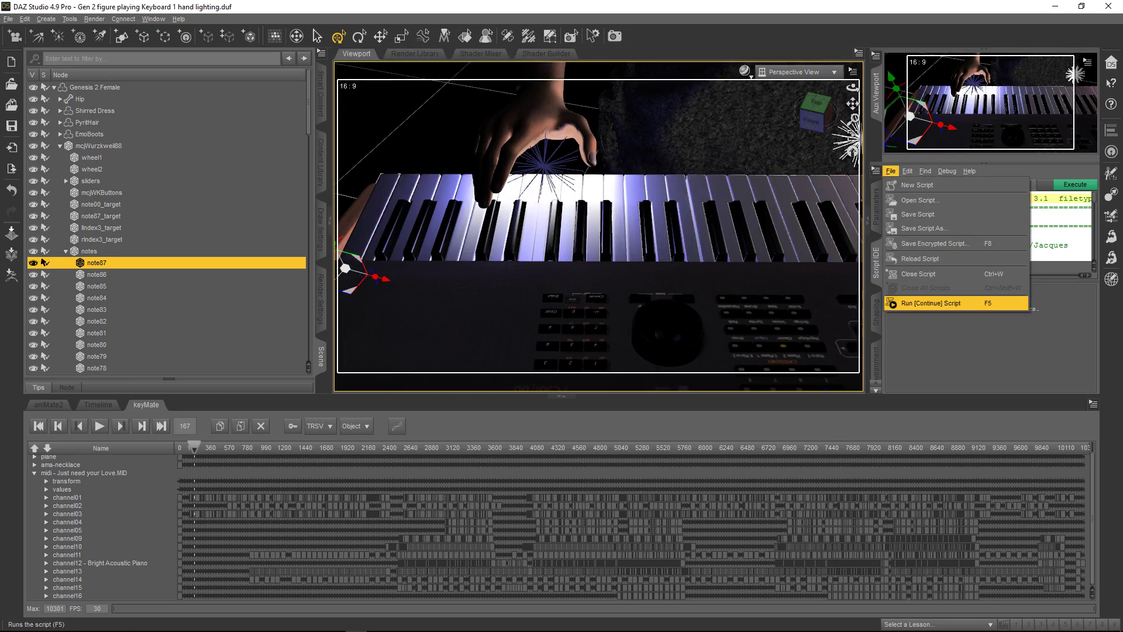
left_click(913, 303)
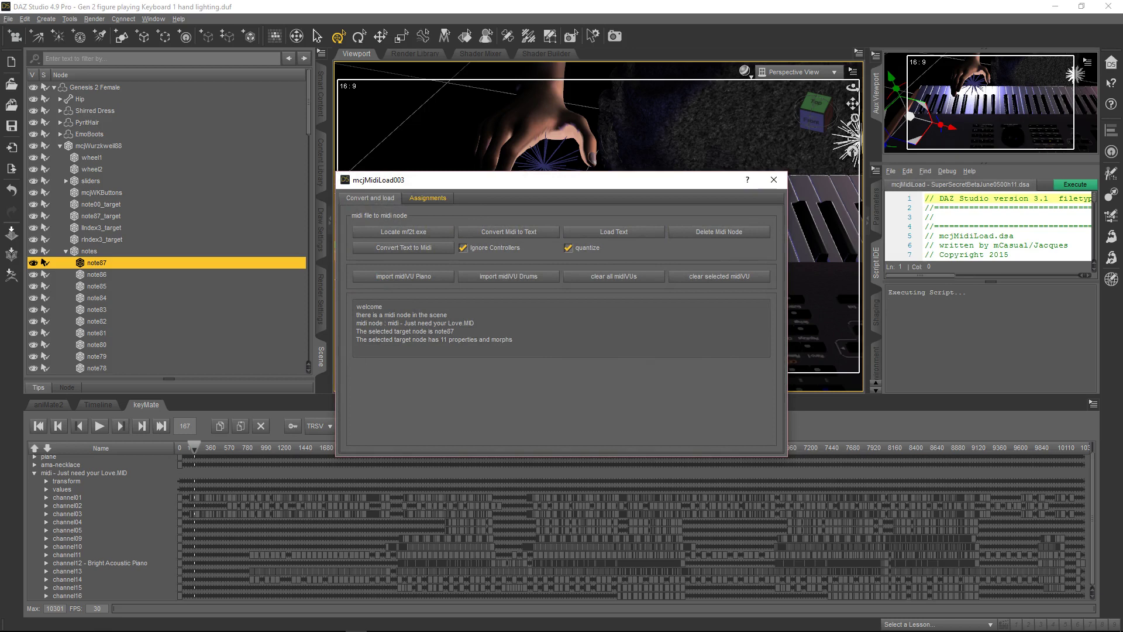
left_click(428, 198)
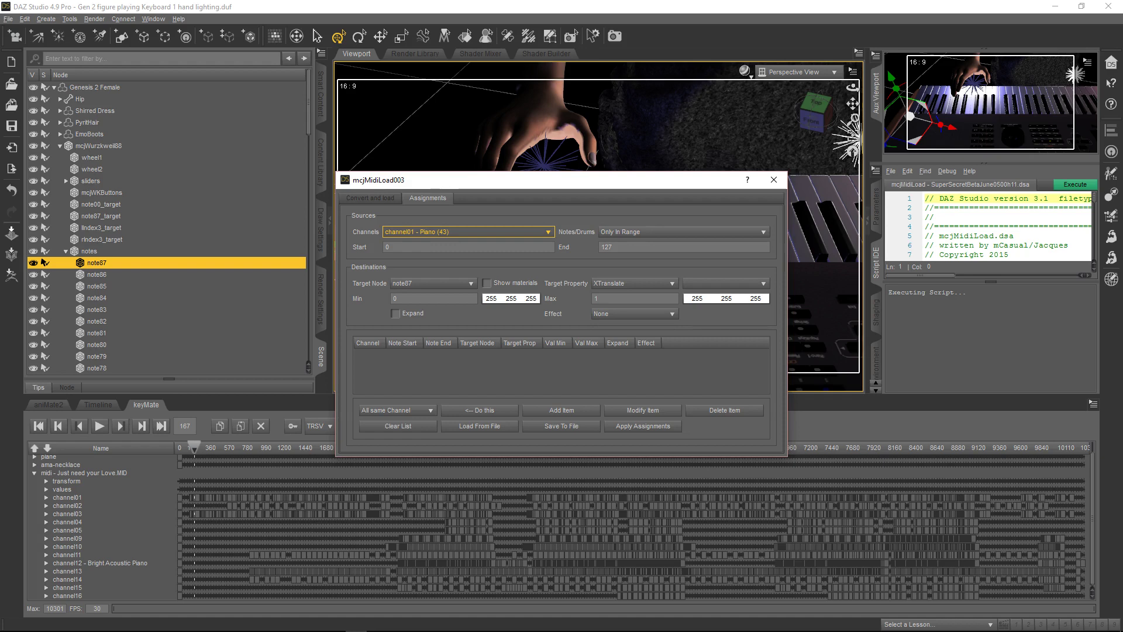
left_click(634, 283)
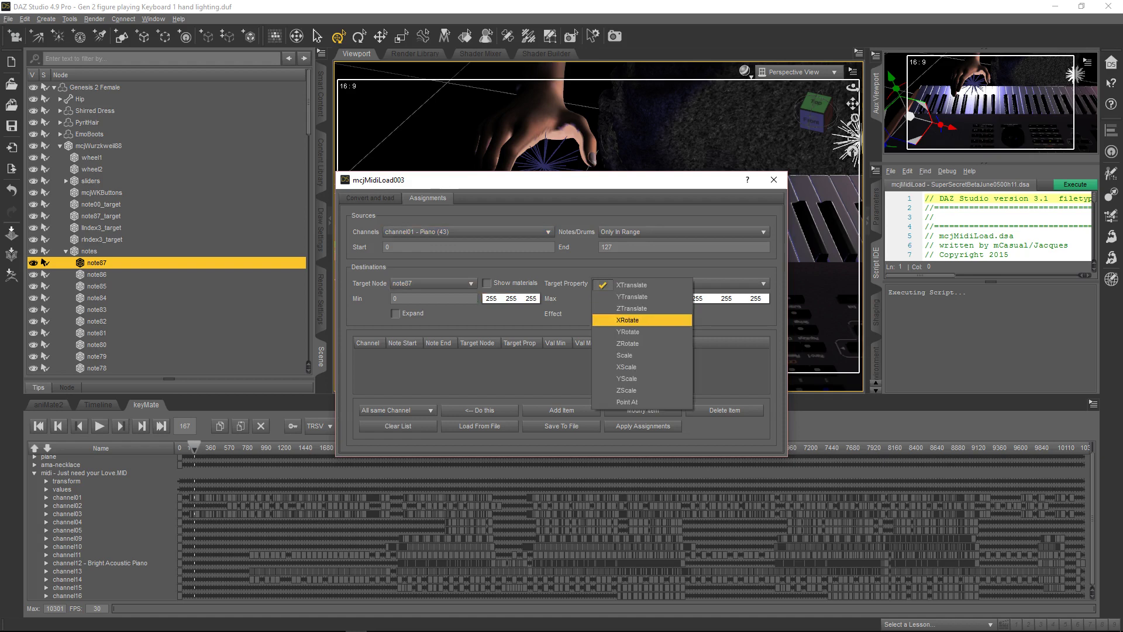
left_click(634, 316)
double_click(596, 298)
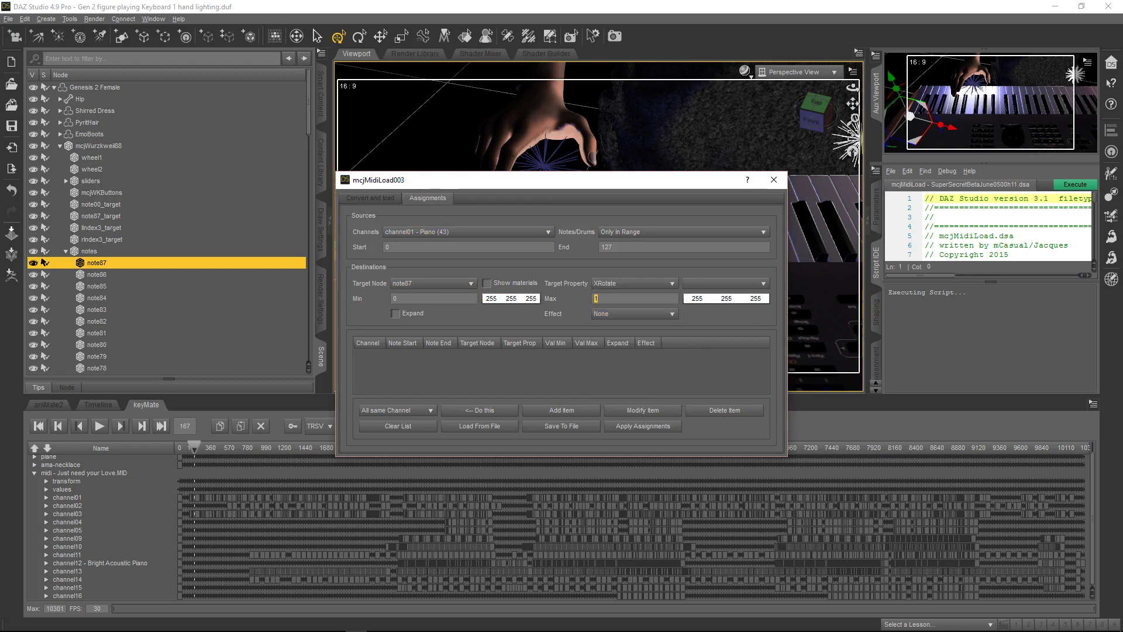
type("7")
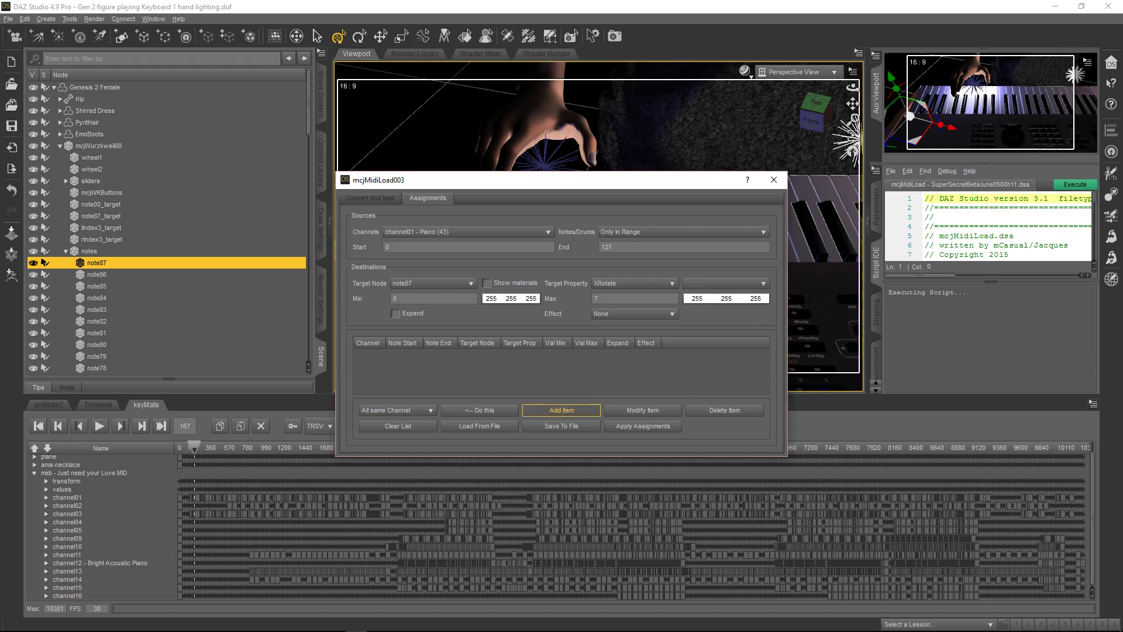
left_click(561, 410)
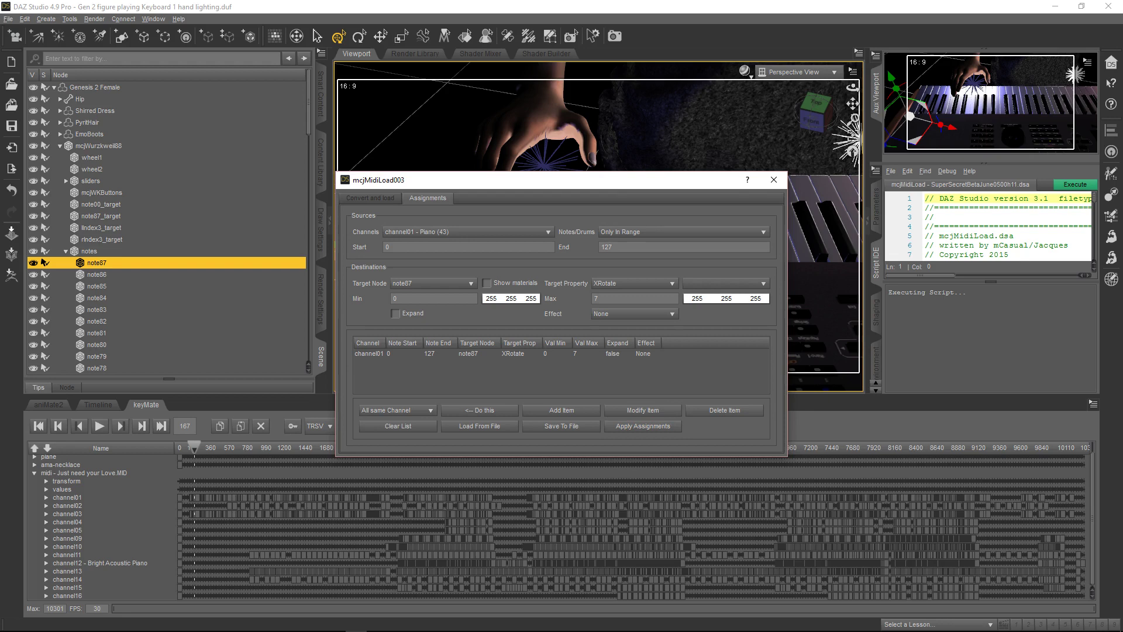
Step: Save the assignment list over the existing test file in the Kyb Config folder and close the script dialog
left_click(561, 425)
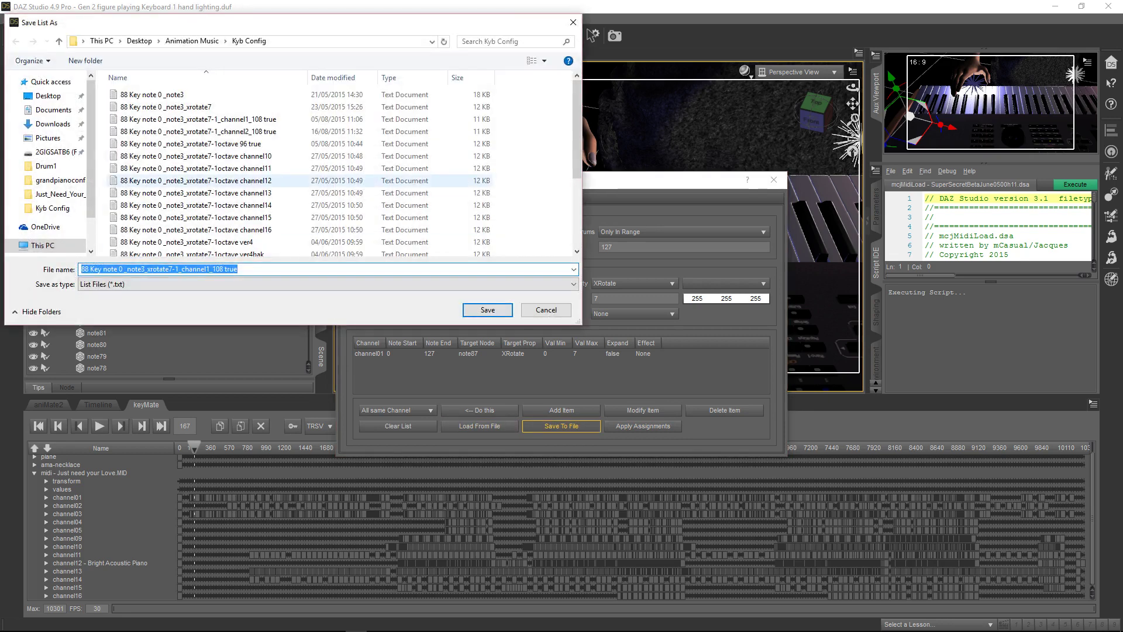
scroll(244, 222, "down", 5)
left_click(245, 224)
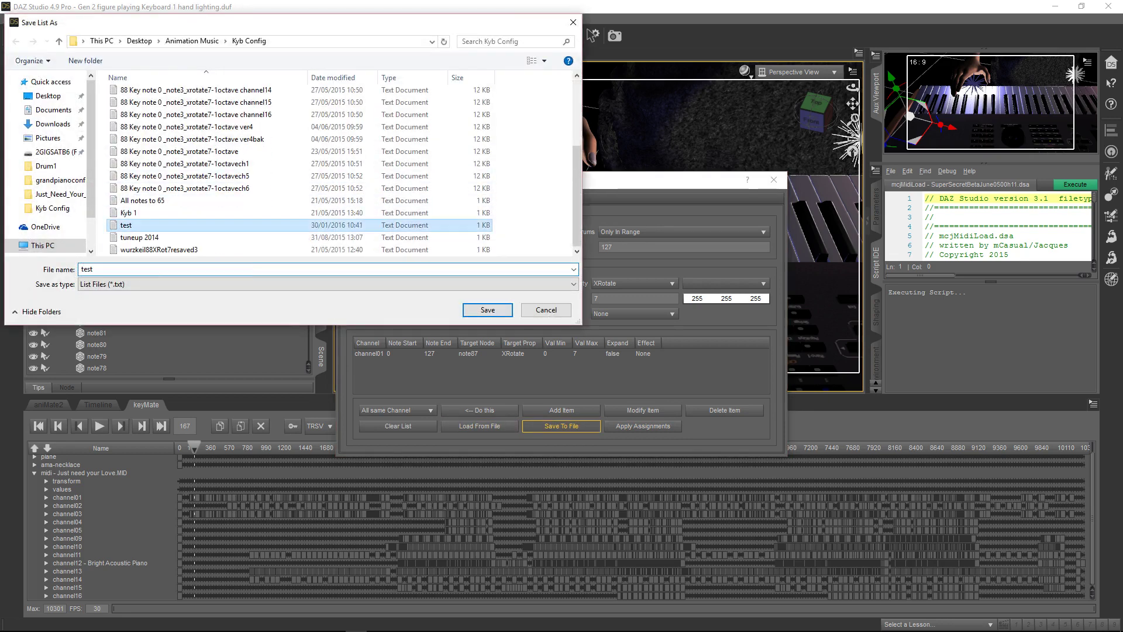
key("Return")
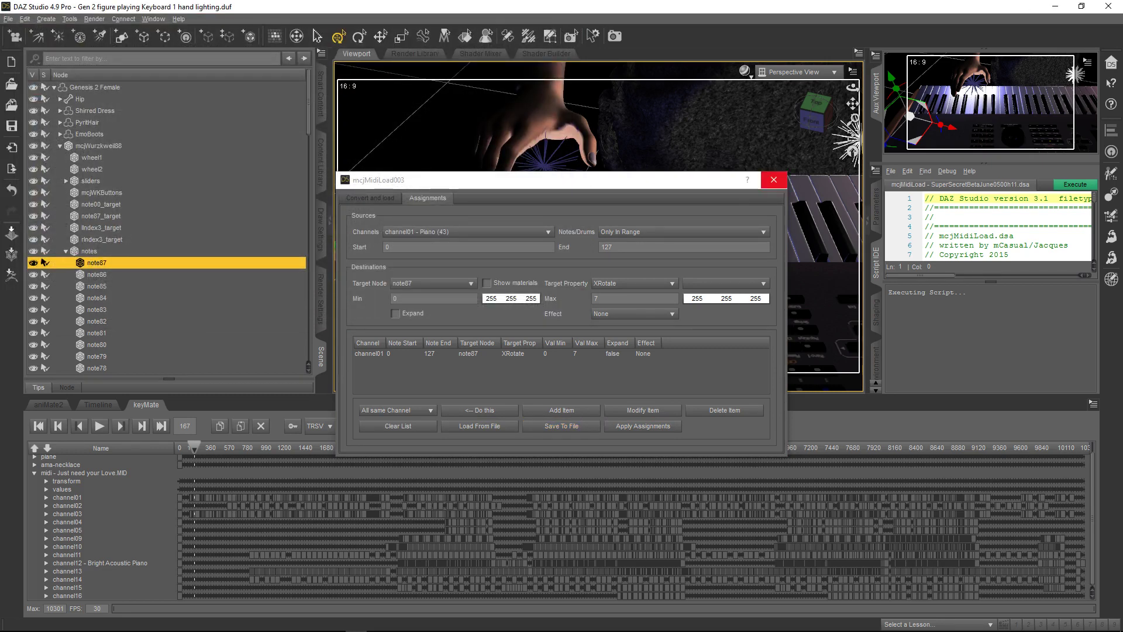
left_click(773, 180)
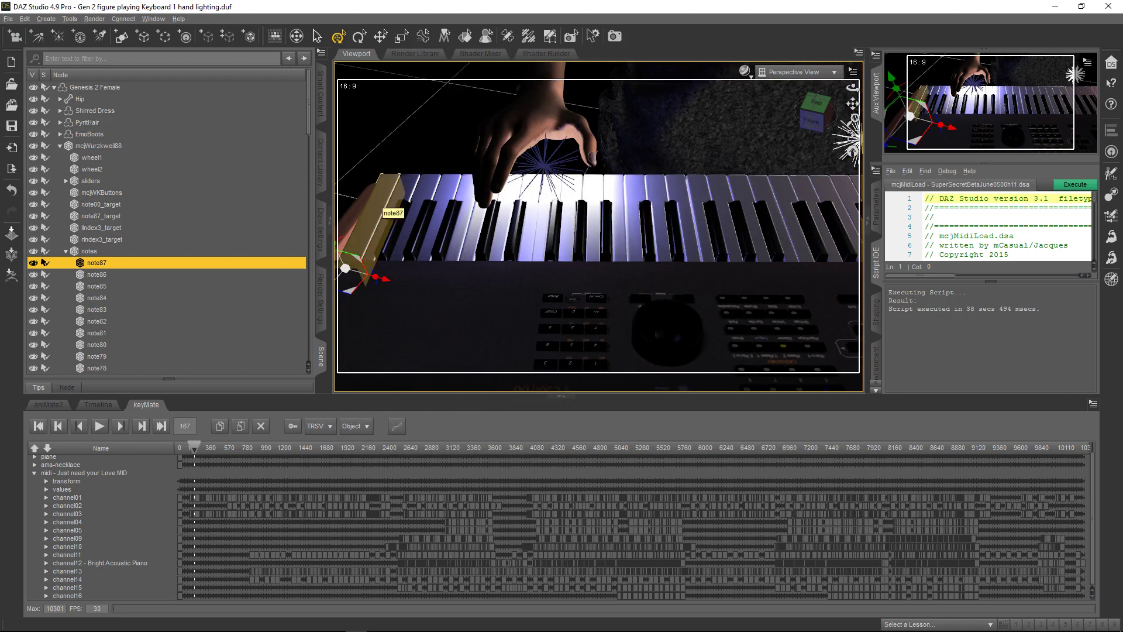
Step: Rerun the mcjMidiLoad script, browse for assignment lists to load, and open the saved test file in Notepad to examine its contents
left_click(891, 171)
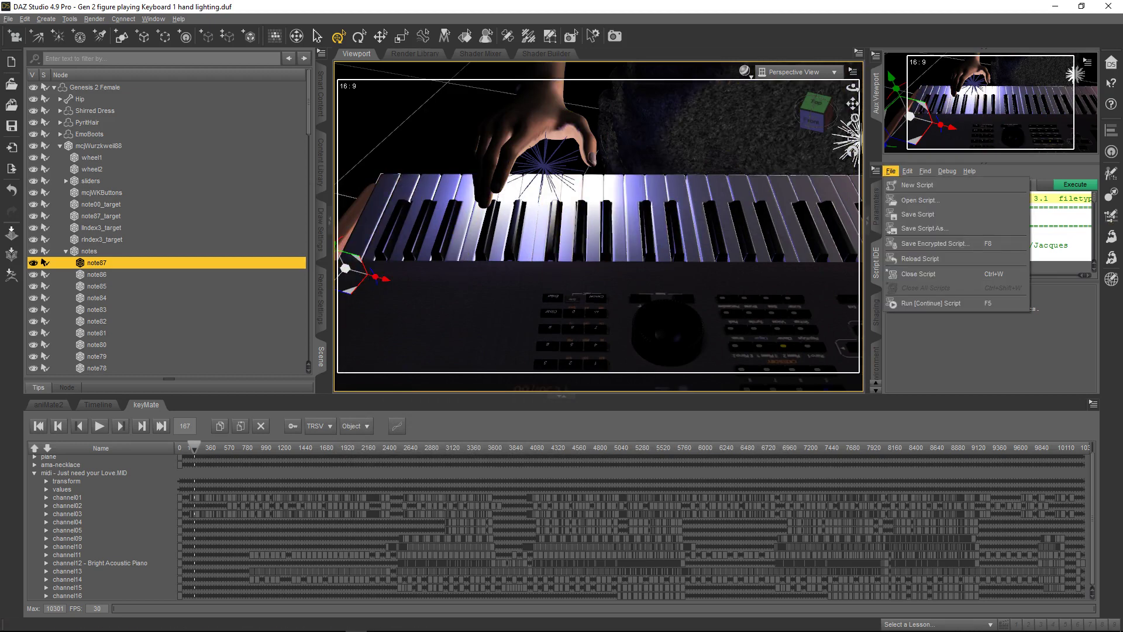
left_click(930, 303)
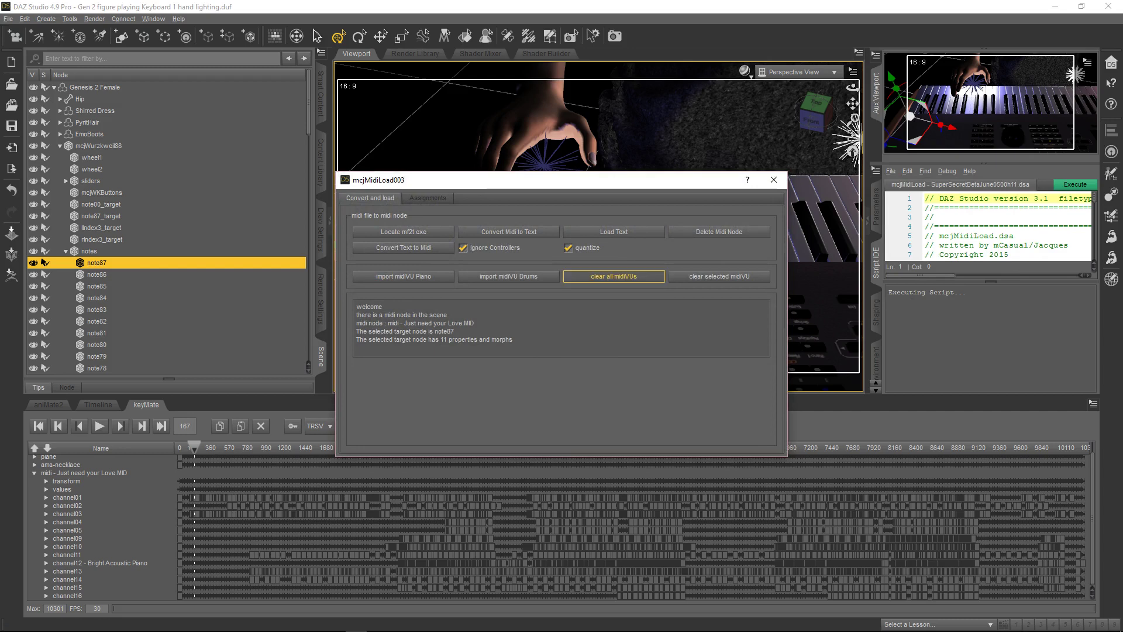
left_click(428, 198)
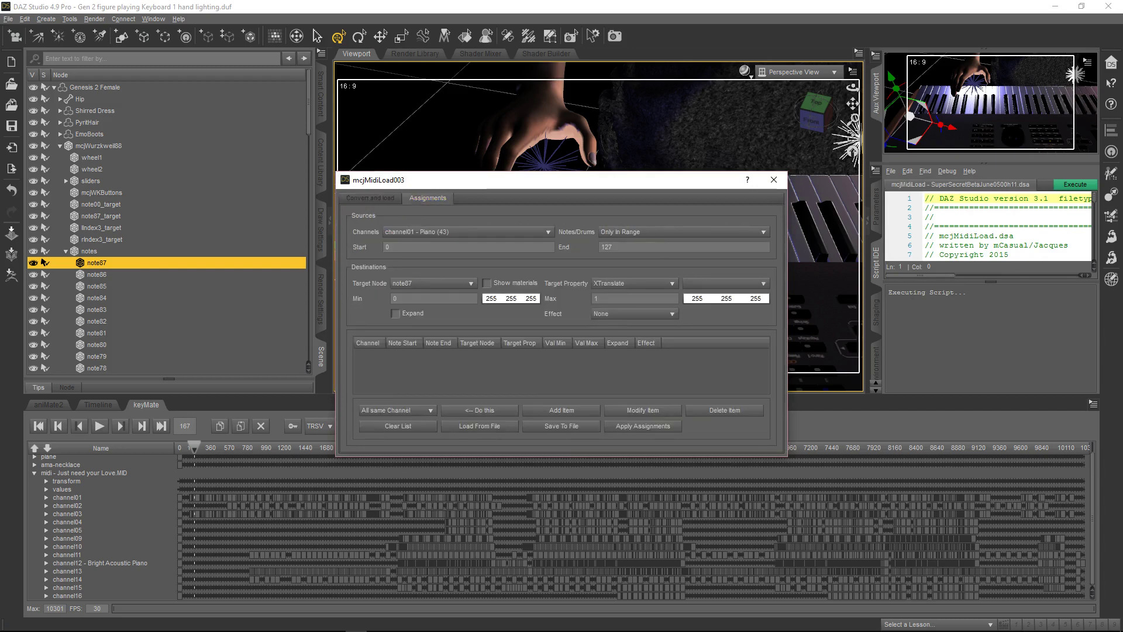
left_click(479, 425)
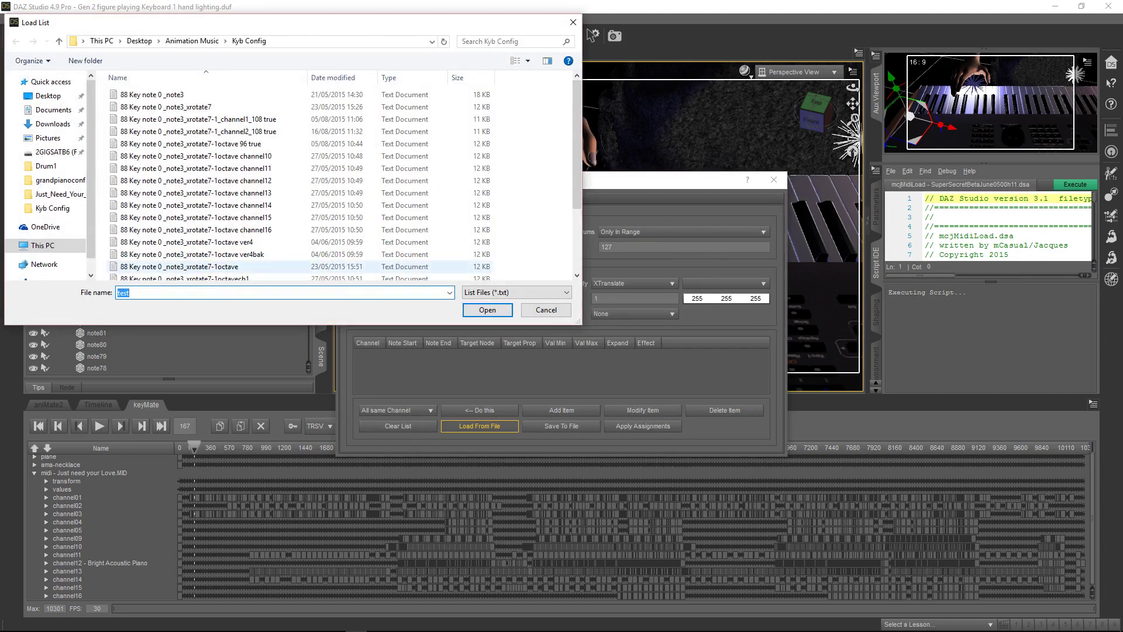
scroll(234, 248, "down", 3)
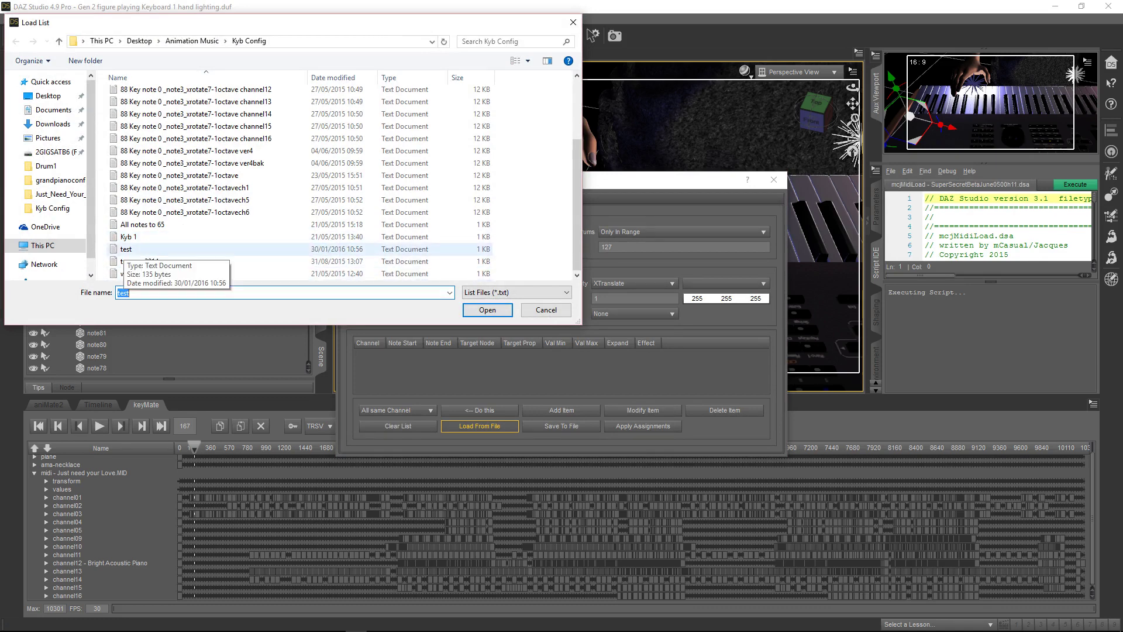
right_click(124, 249)
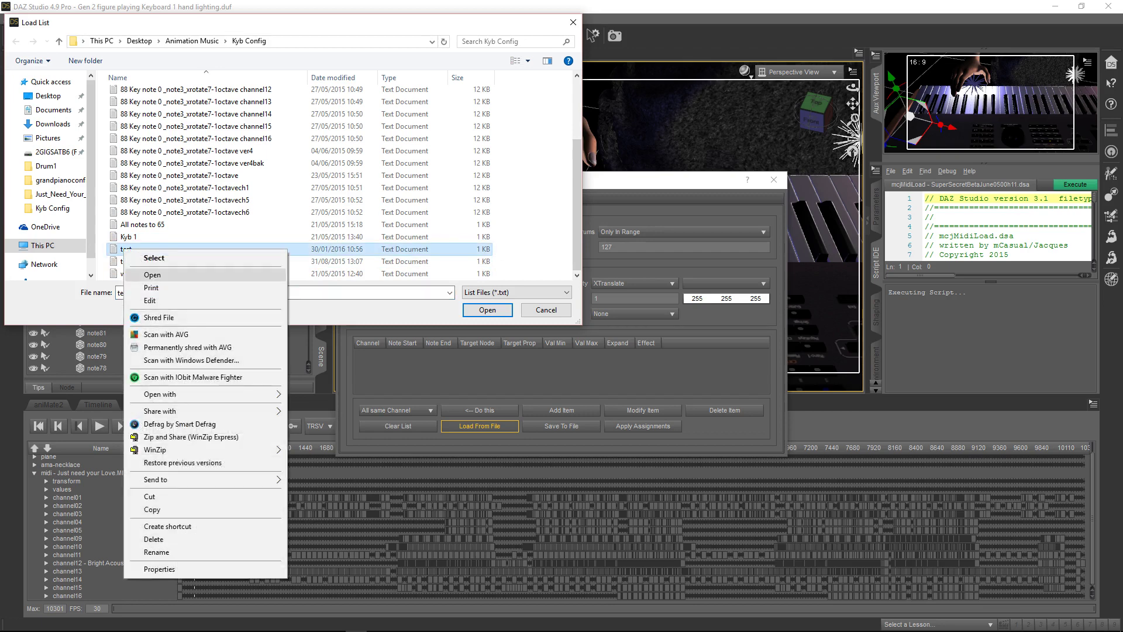
left_click(152, 273)
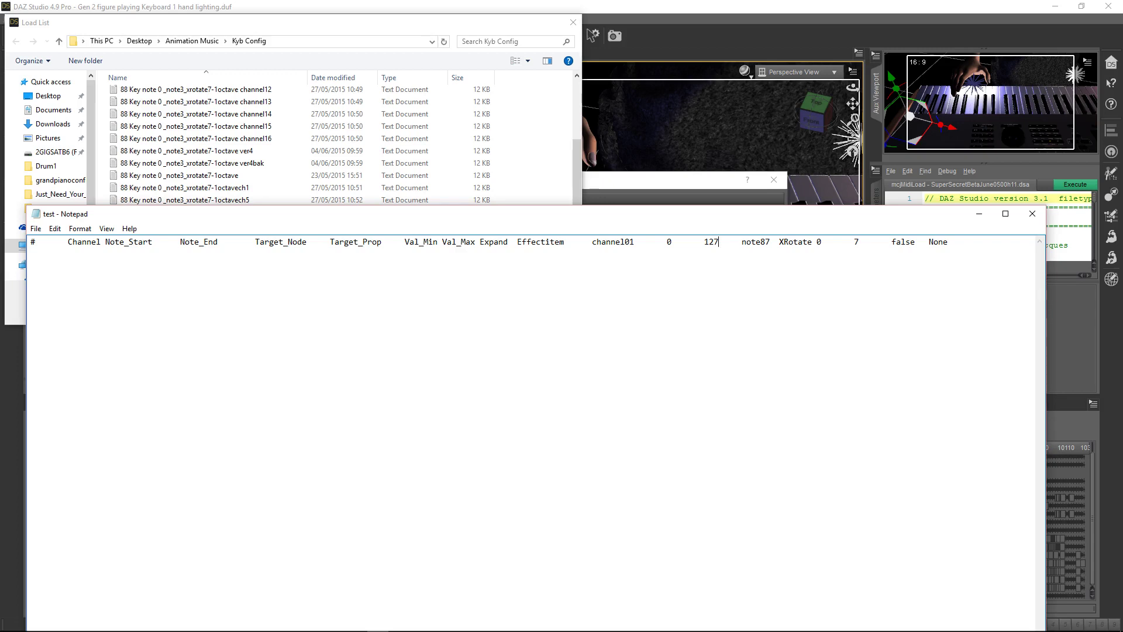
Step: Duplicate the channel01 assignment line onto the second line of the test file
key("ctrl+a")
key("ctrl+c")
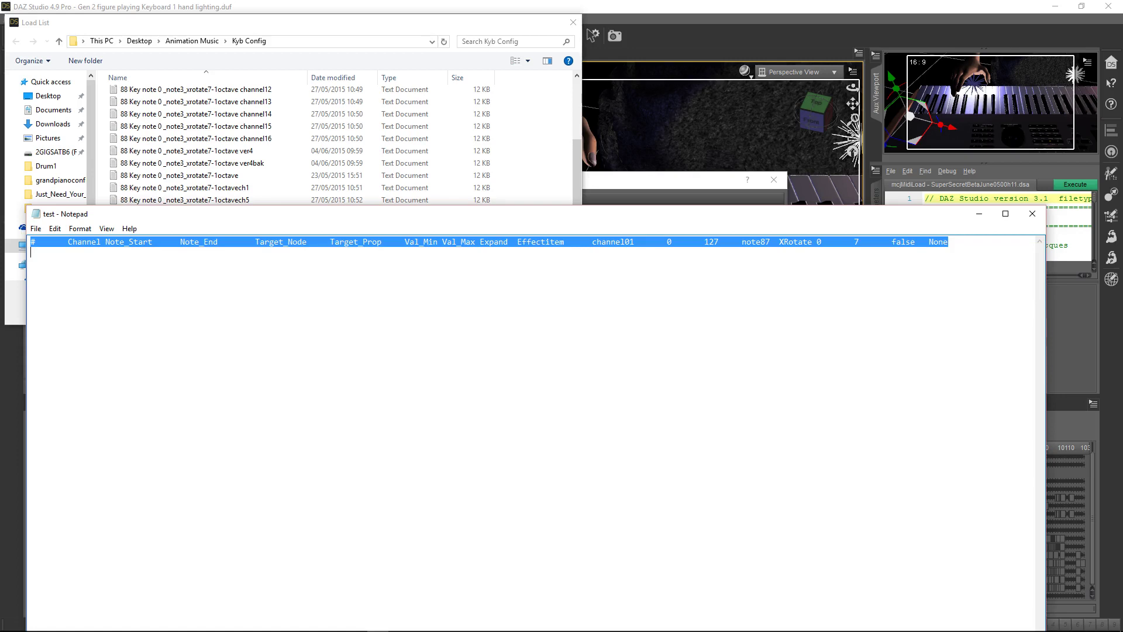
right_click(126, 242)
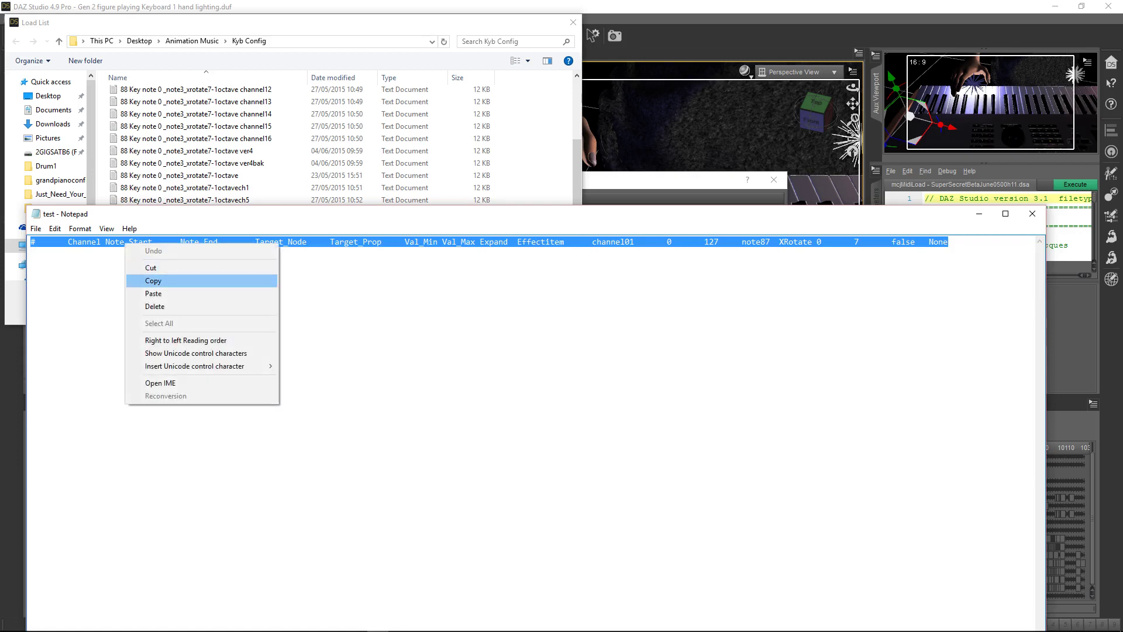
left_click(153, 281)
left_click(38, 254)
right_click(38, 254)
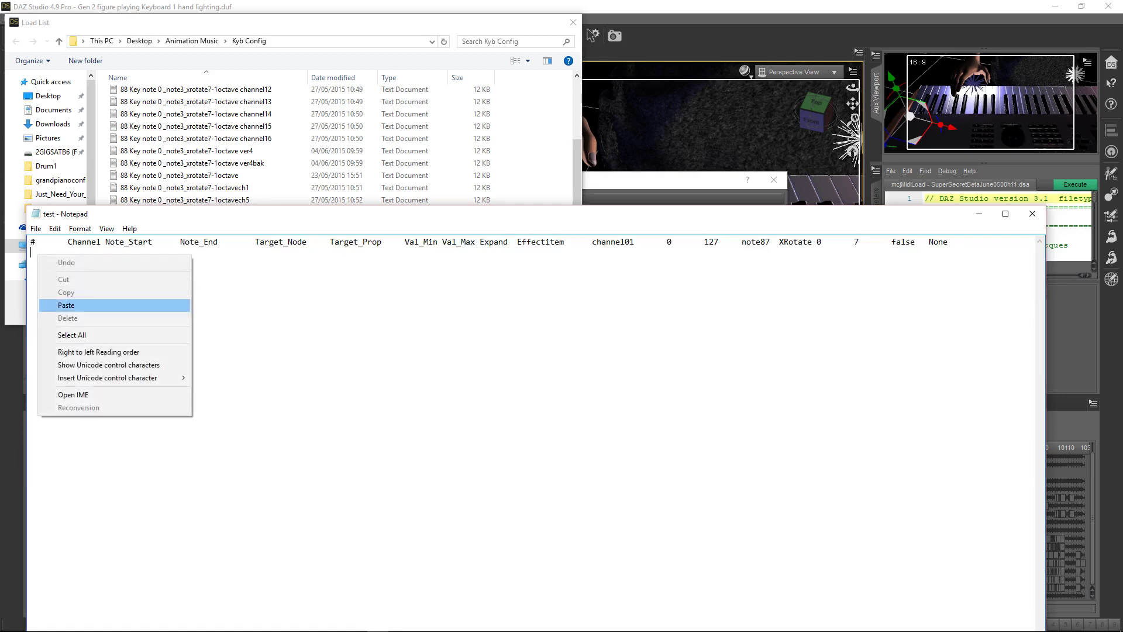
left_click(66, 305)
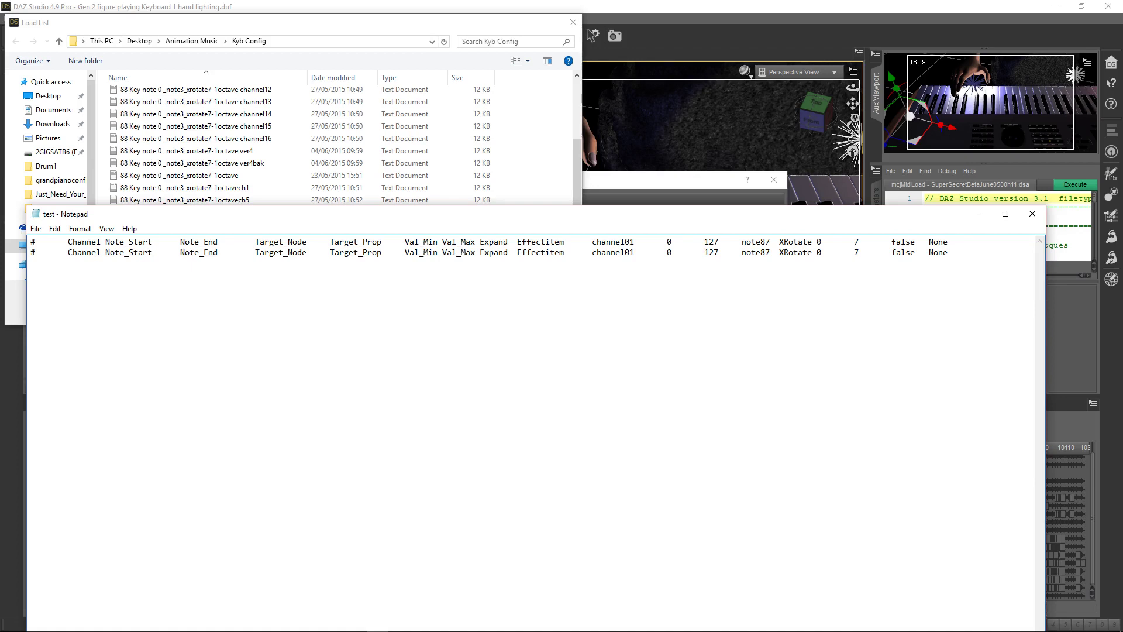
Step: Edit the duplicated line to note end 126 and target node note86, and close the test file without saving
key("BackSpace")
type("6")
key("BackSpace")
type("6")
left_click_drag(680, 217, 693, 292)
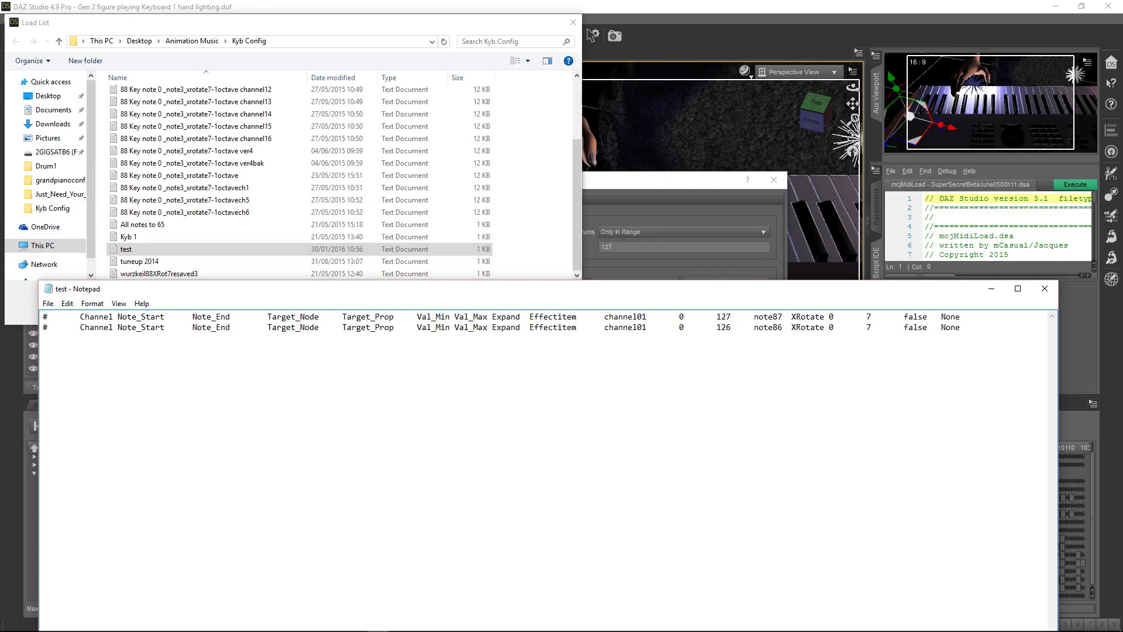
left_click(1044, 289)
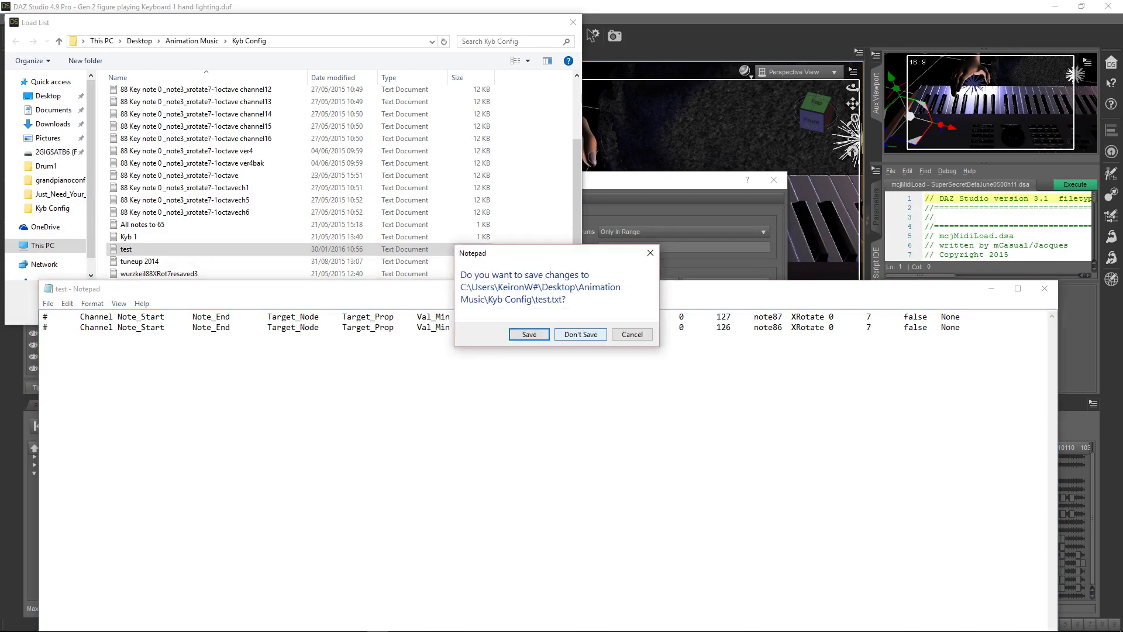
left_click(581, 333)
Step: Load the "88 Key note 0 _note3_xrotate7-1_channel1_108 true" assignment list, and replace it with the matching channel2_108 true list
scroll(246, 169, "up", 3)
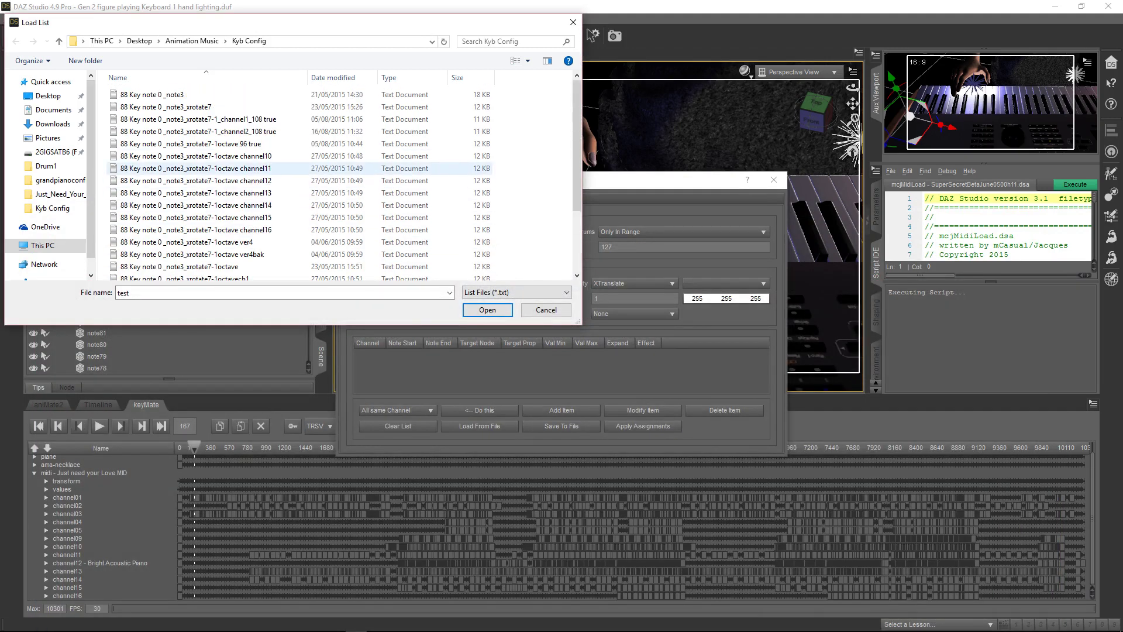
double_click(248, 120)
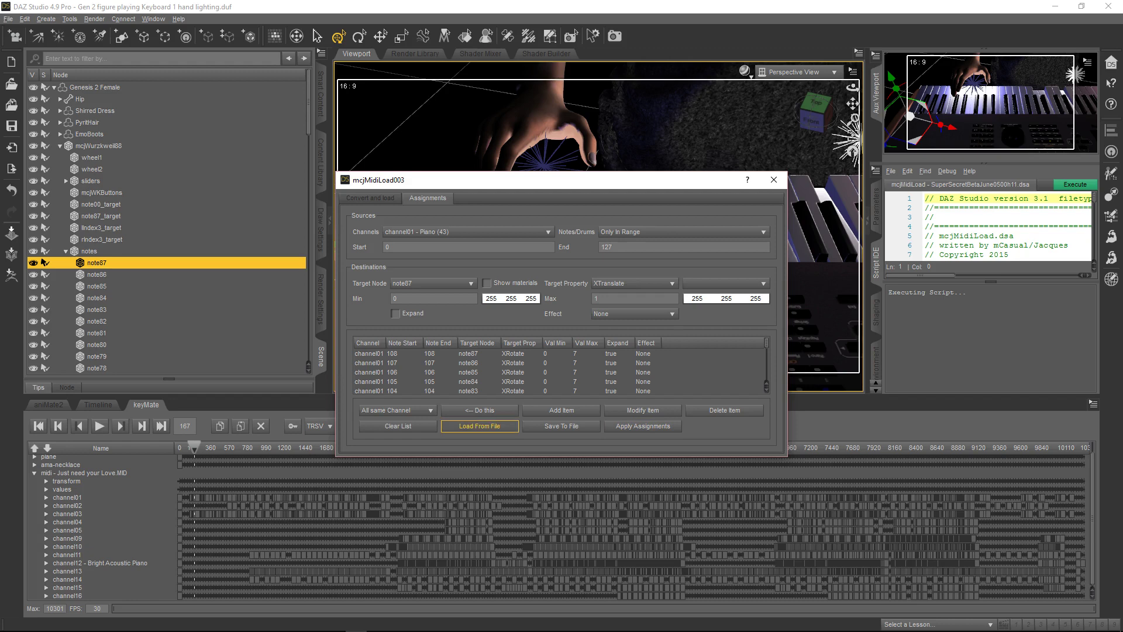
left_click(479, 426)
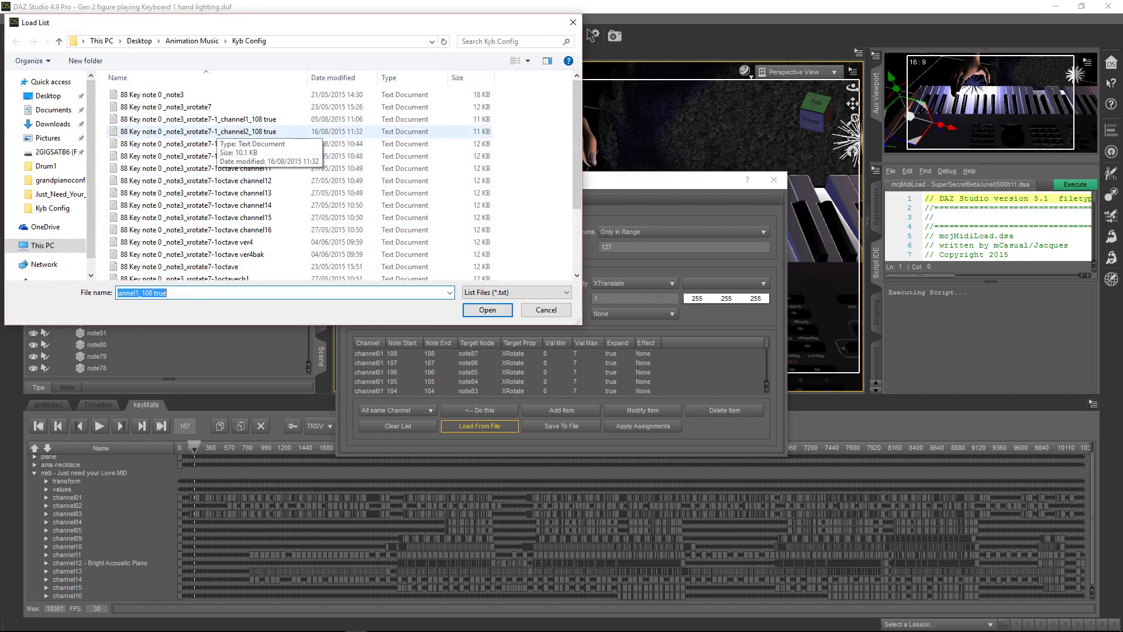
double_click(199, 131)
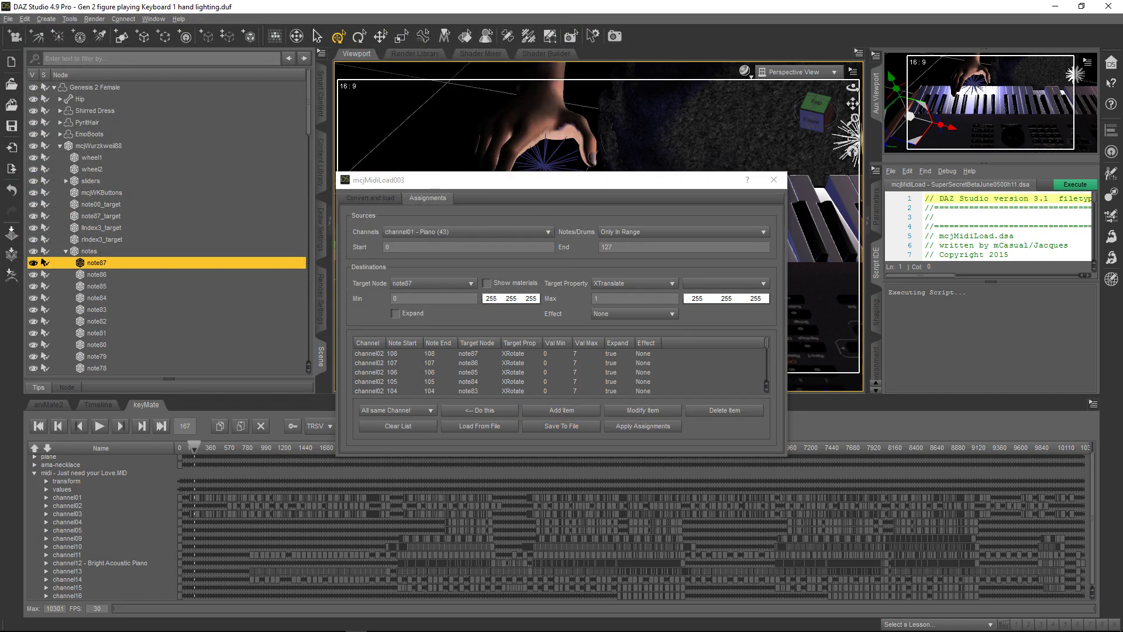
left_click(643, 426)
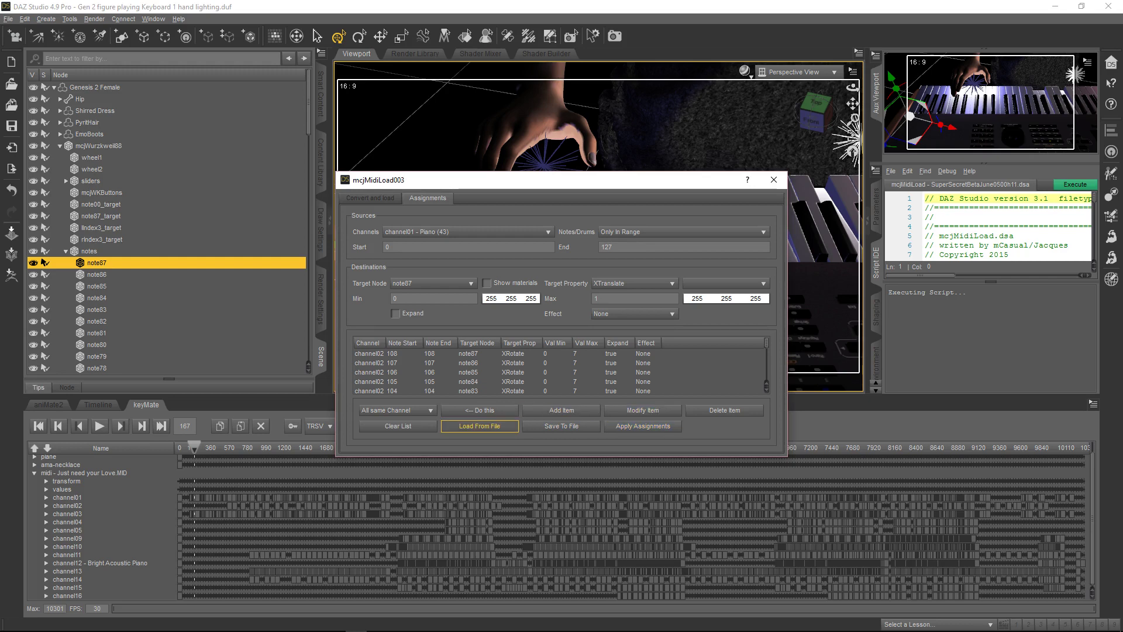
Step: Browse the saved lists again and open "88 Key note 0 _note3_xrotate7-1_channel1_108 true" in Notepad to examine its per-note assignments
left_click(479, 426)
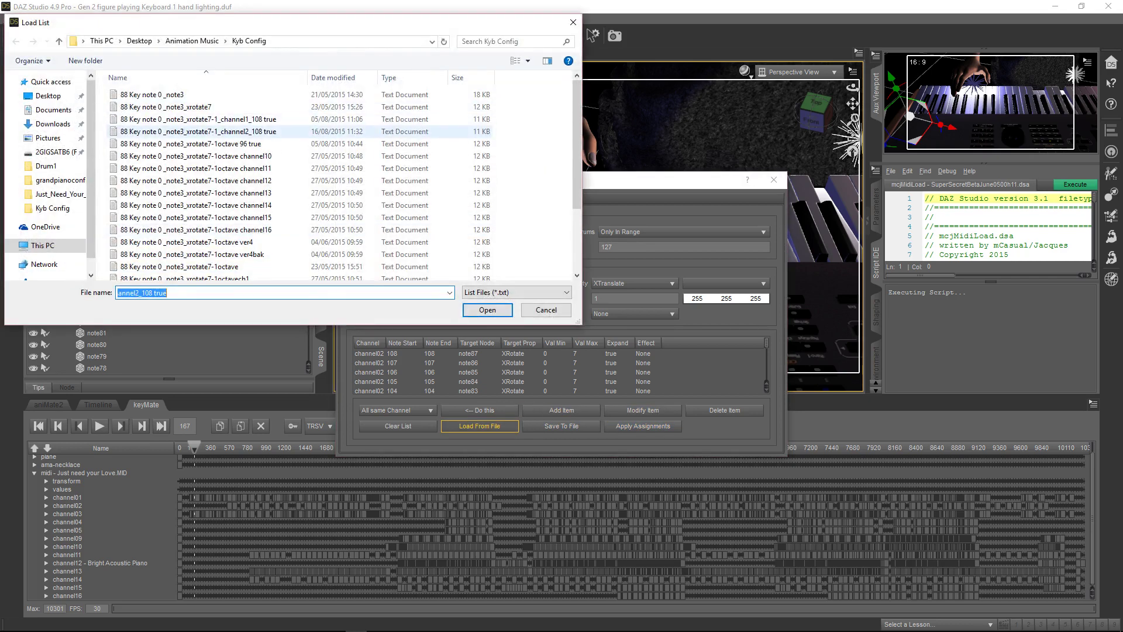
right_click(208, 119)
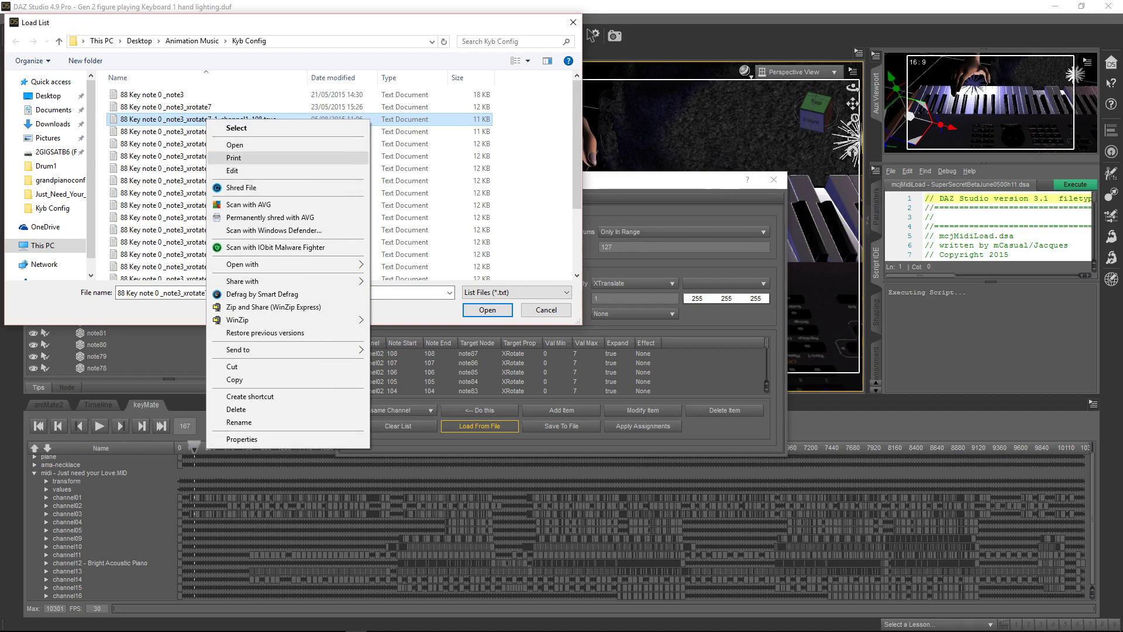
left_click(235, 145)
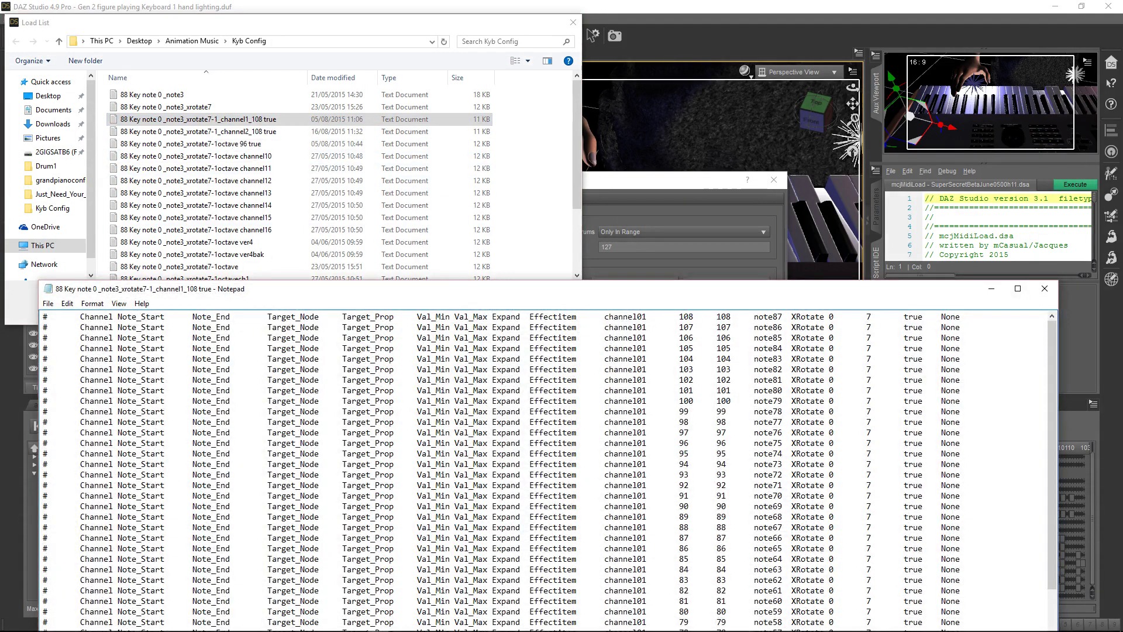
left_click_drag(659, 303, 651, 87)
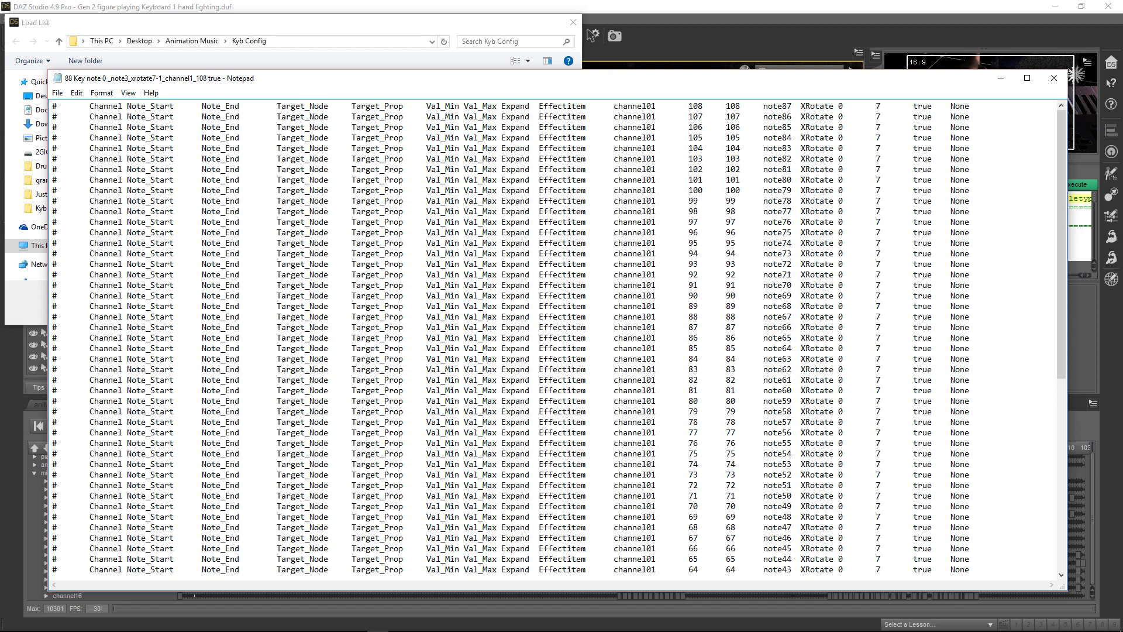
Step: Select channel01 in the first line and search the file for the next occurrence of channel01
key("shift+Right")
key("shift+Right")
key("shift+Right")
key("shift+Right")
key("shift+Right")
key("shift+Right")
key("shift+Right")
key("shift+Right")
key("shift+Right")
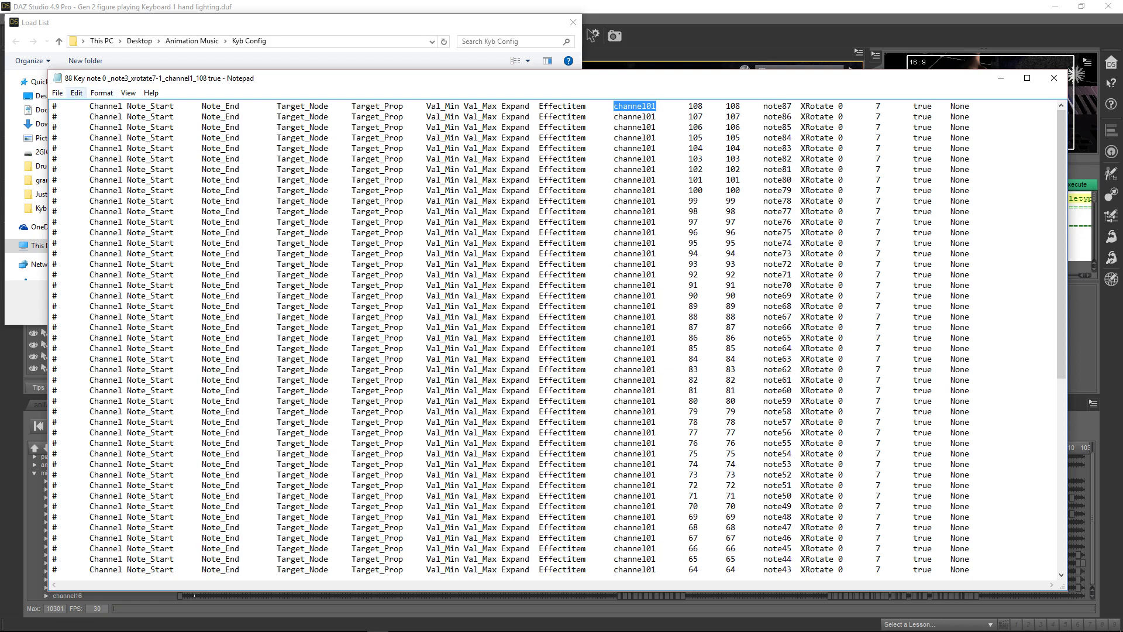
left_click(77, 93)
key("Down")
key("Down")
key("Down")
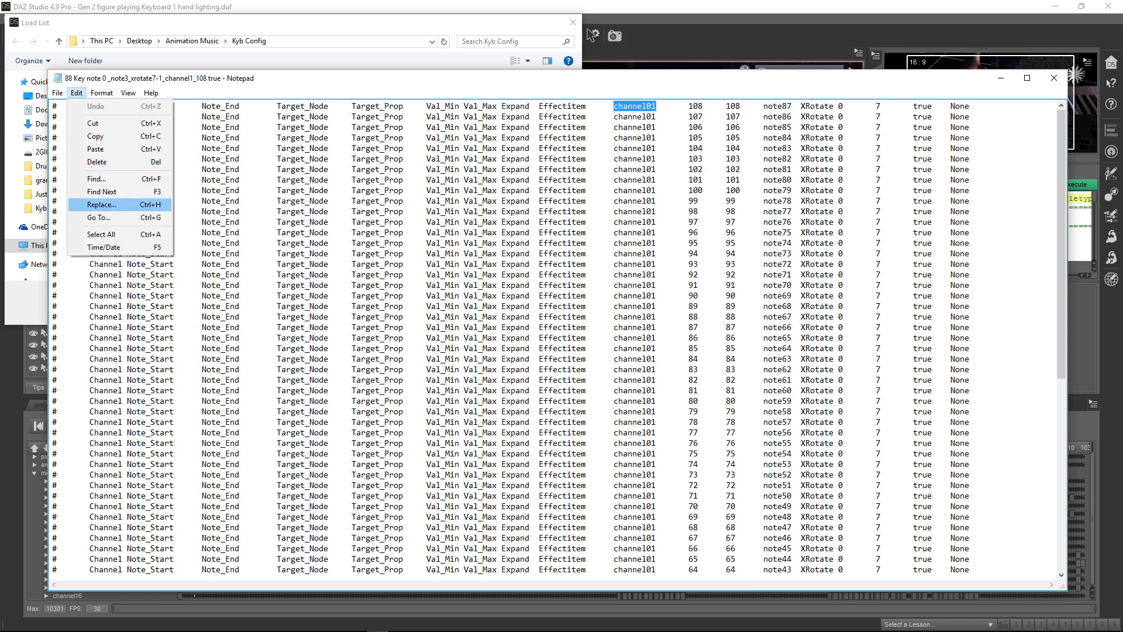
key("Up")
key("Up")
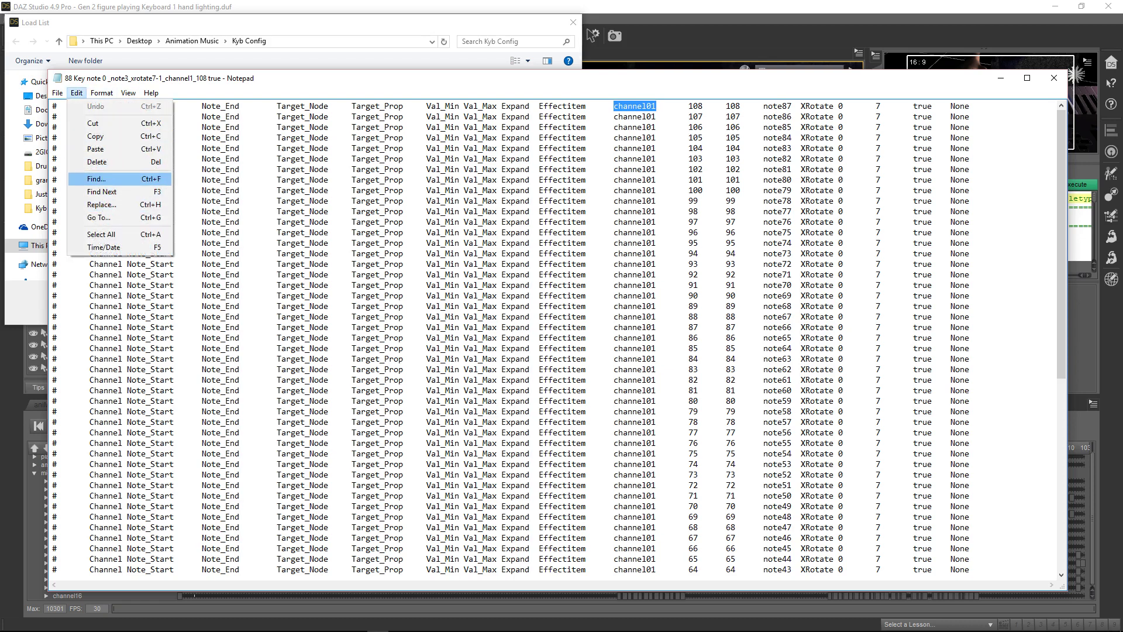
key("Return")
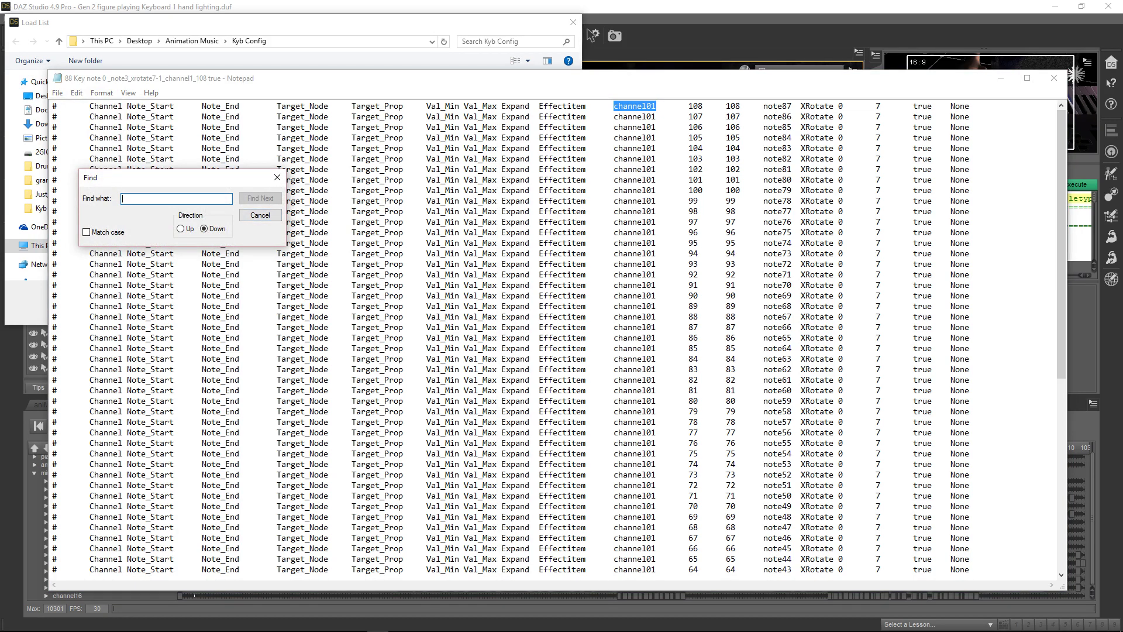
type("channel")
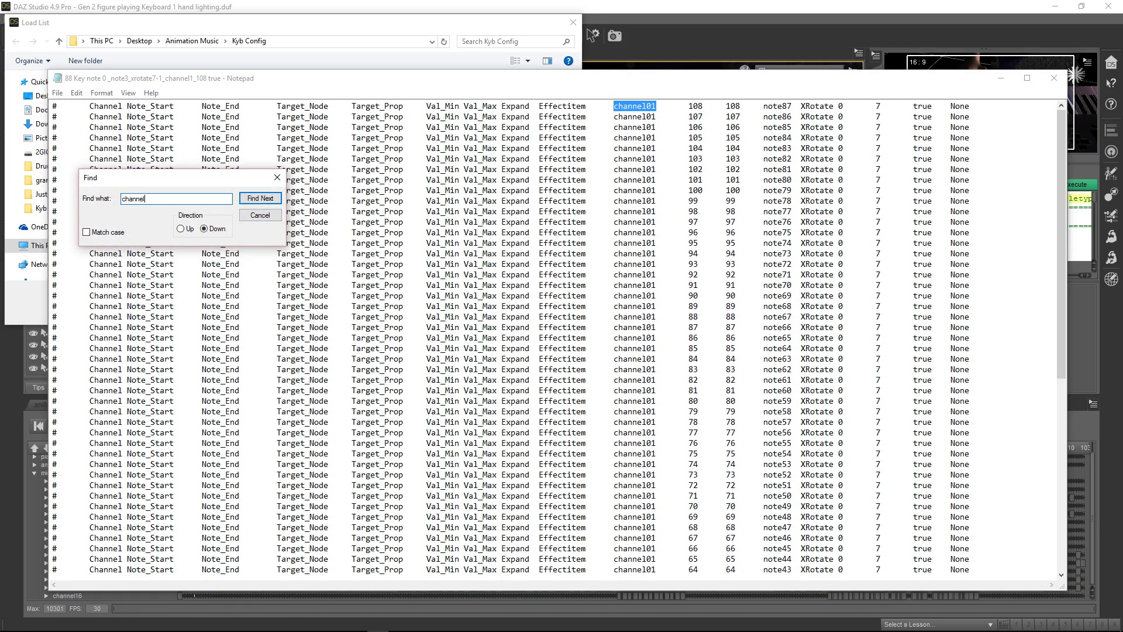
type("01")
key("Return")
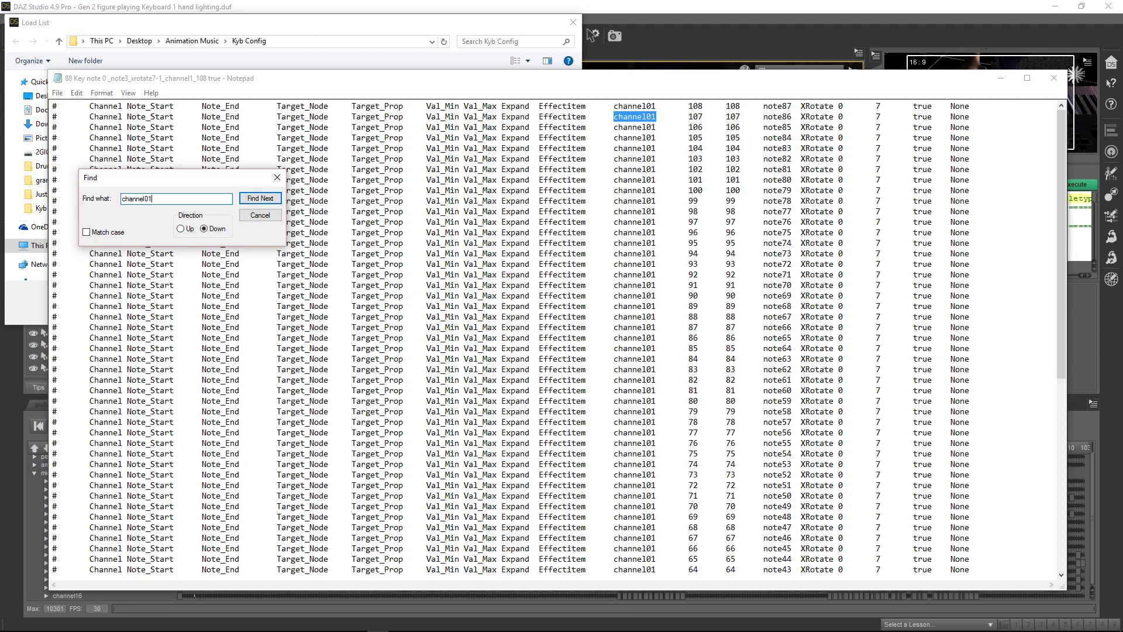
key("Escape")
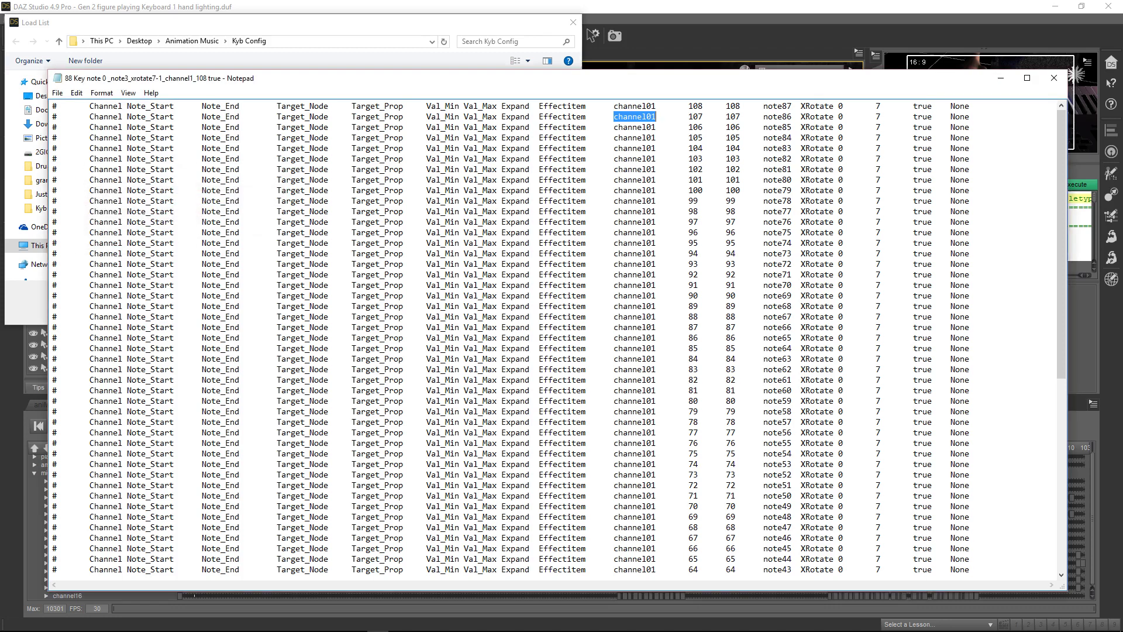
Step: Set up a replacement of channel01 with the channel number changed to 2, and close it without replacing anything
left_click(613, 107)
left_click(76, 92)
left_click(101, 205)
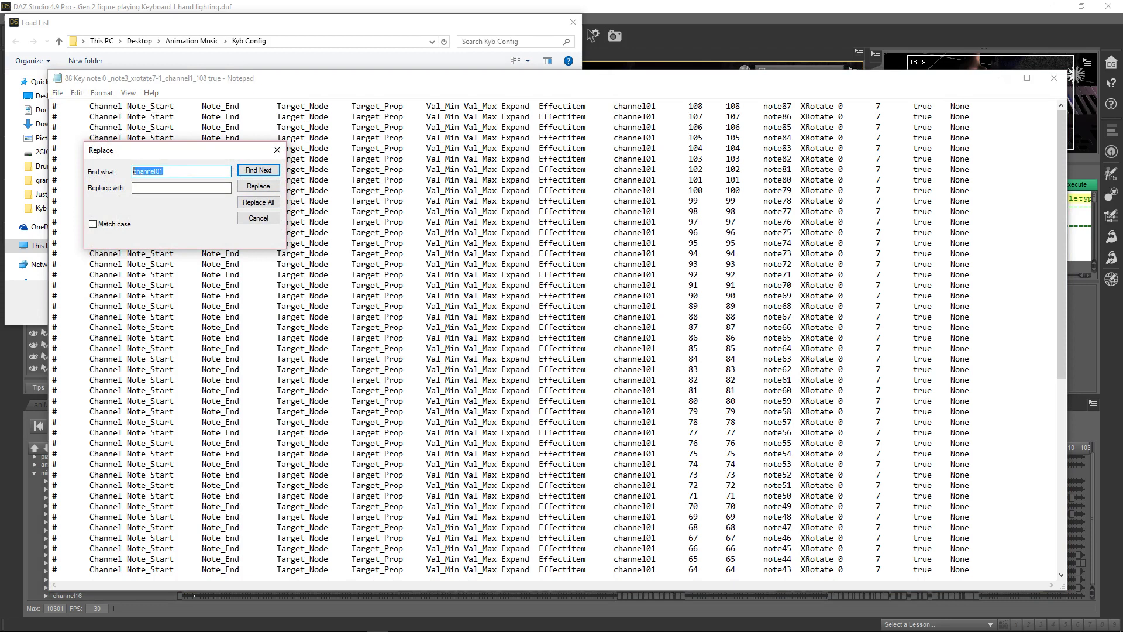
right_click(141, 170)
left_click(161, 206)
right_click(138, 188)
left_click(153, 238)
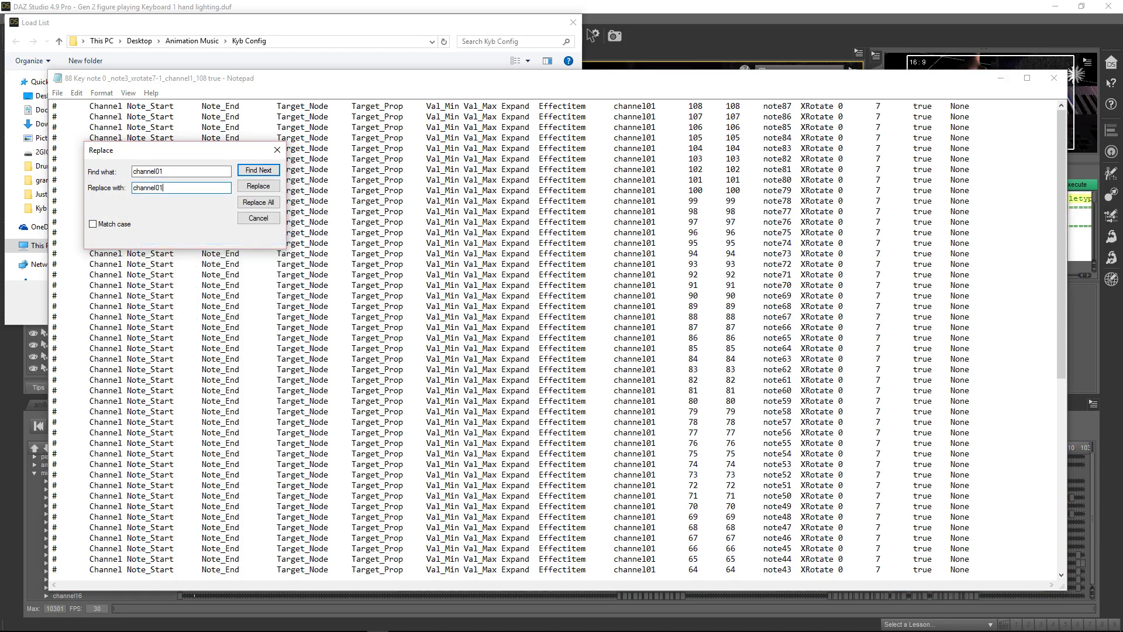
type("2")
left_click(278, 149)
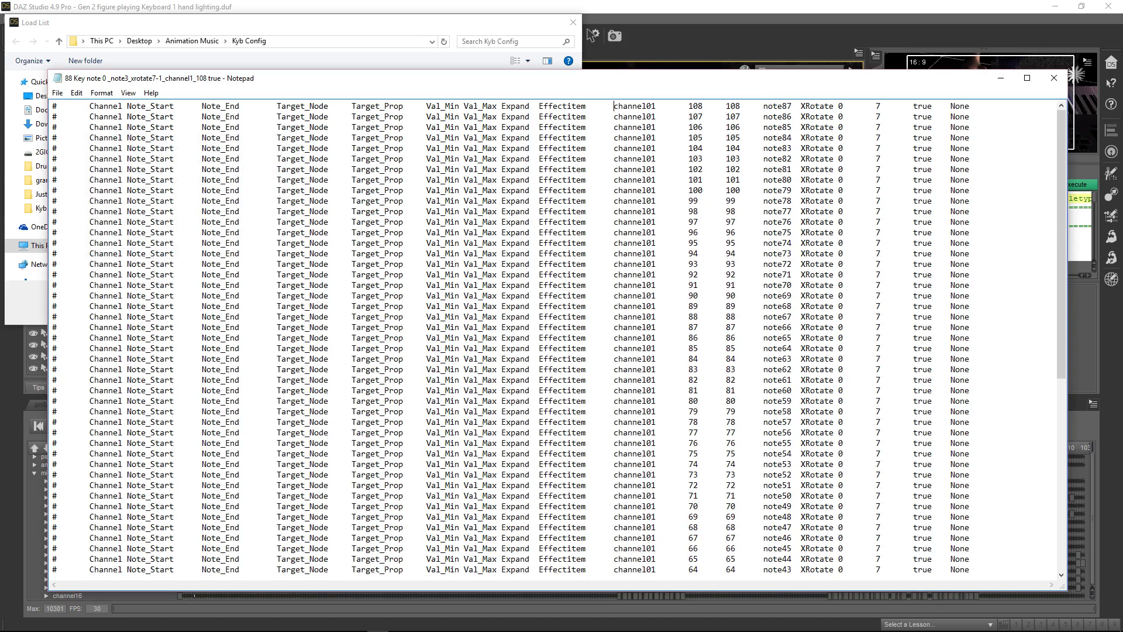
Step: Close the Notepad file, cancel loading another list, and close the mcjMidiLoad script dialog
left_click(1054, 78)
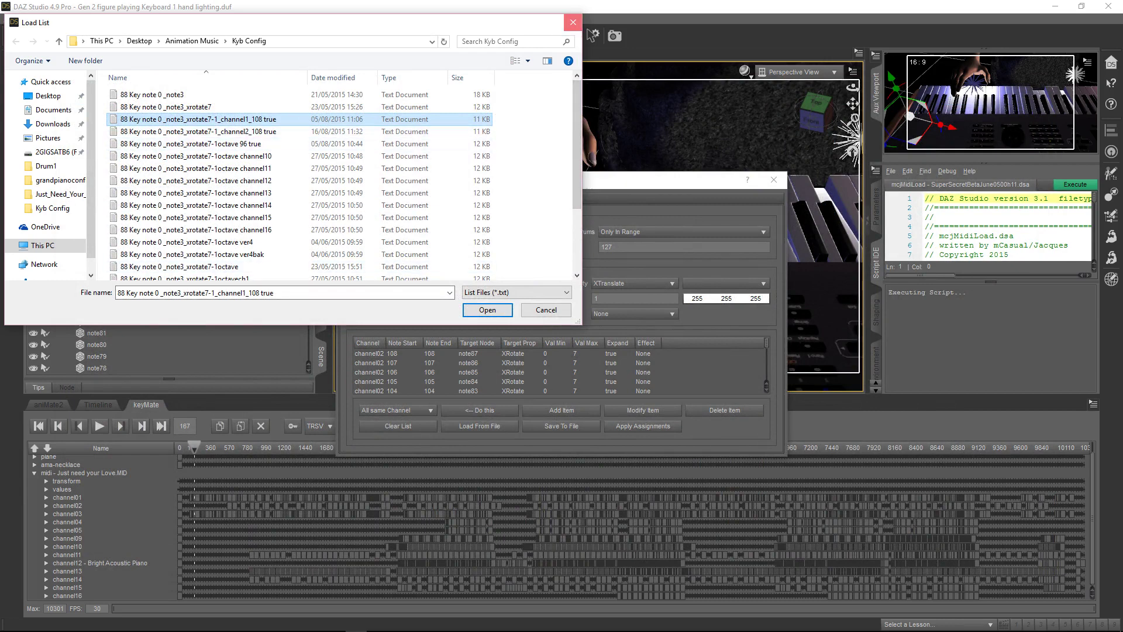
left_click(572, 22)
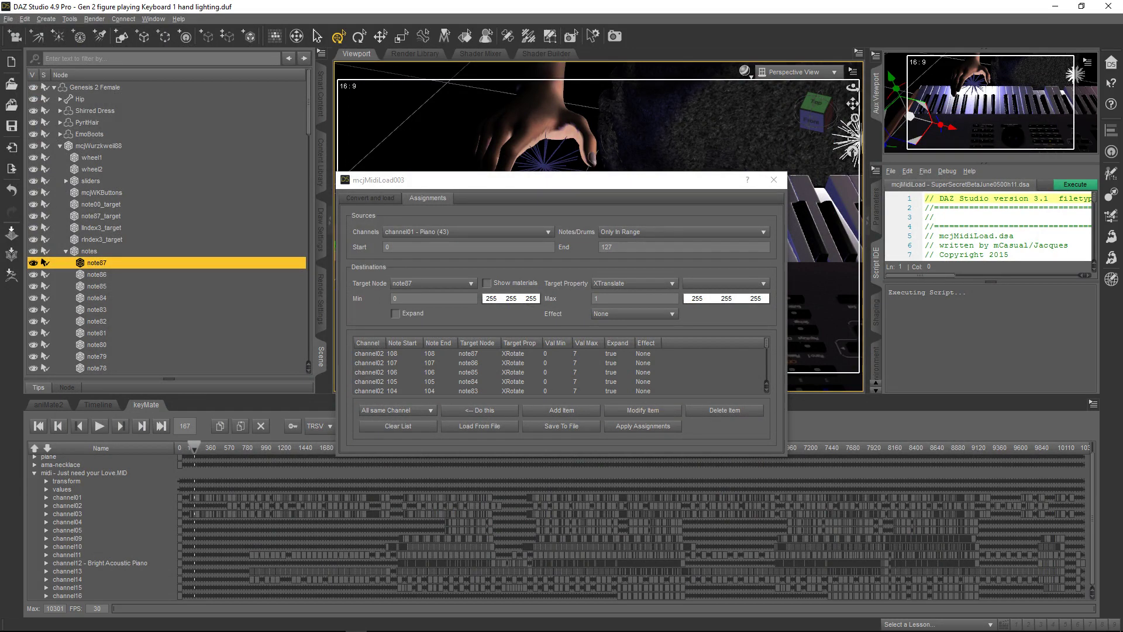
left_click(773, 179)
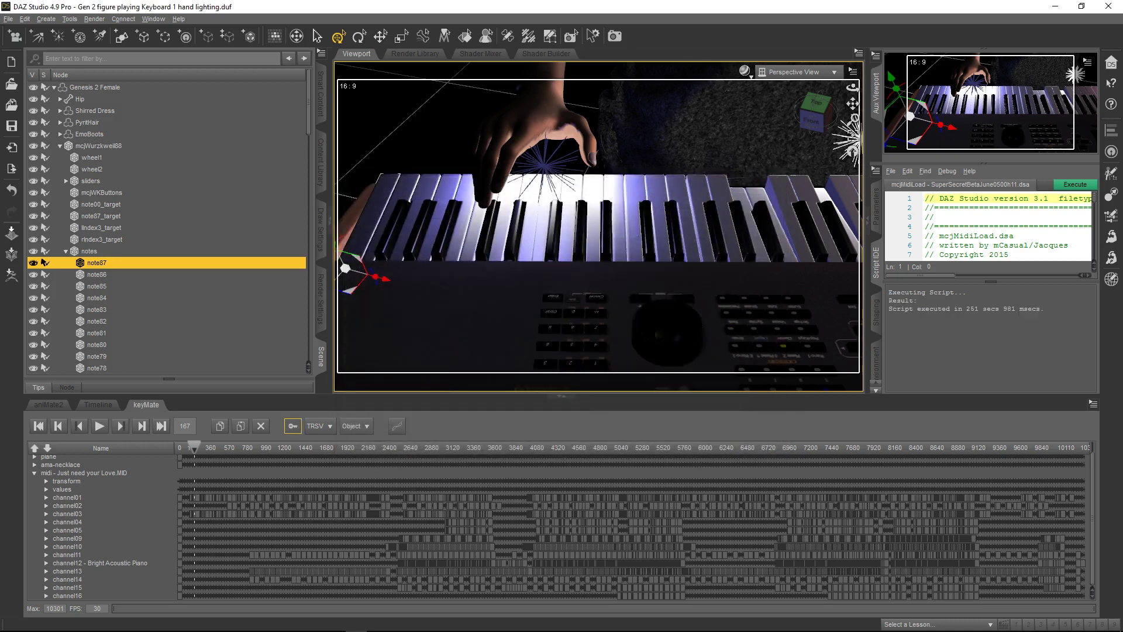
Step: Keep the key filter on TRSV and expand Genesis 2 Female and its mcjWurzkweil88 keyboard in KeyMate to examine the notes track
left_click(320, 426)
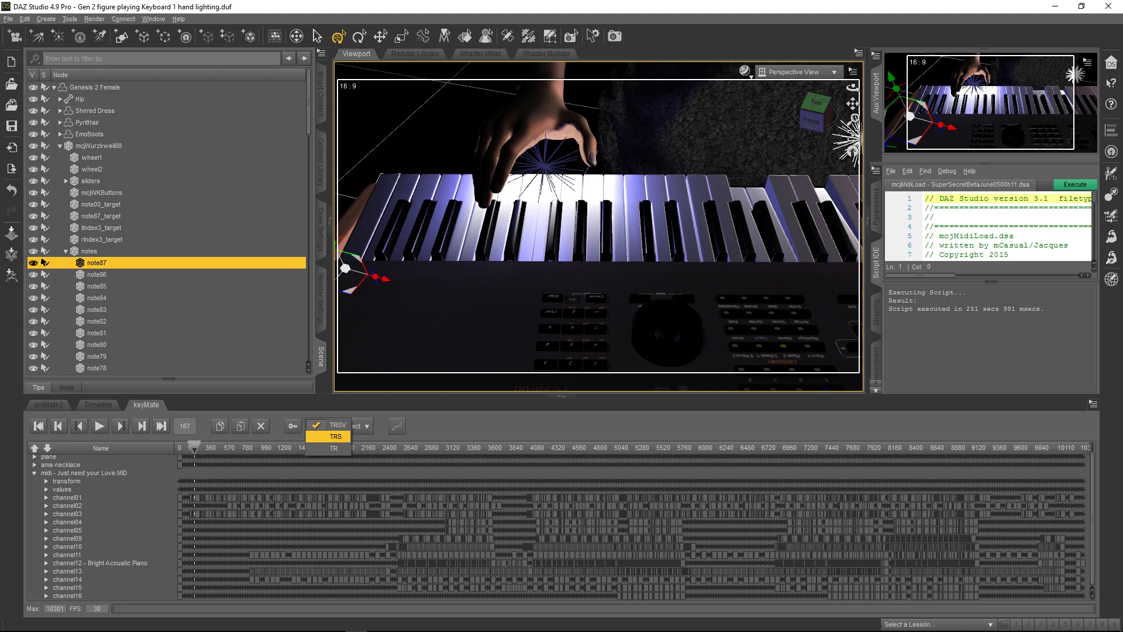
left_click(335, 425)
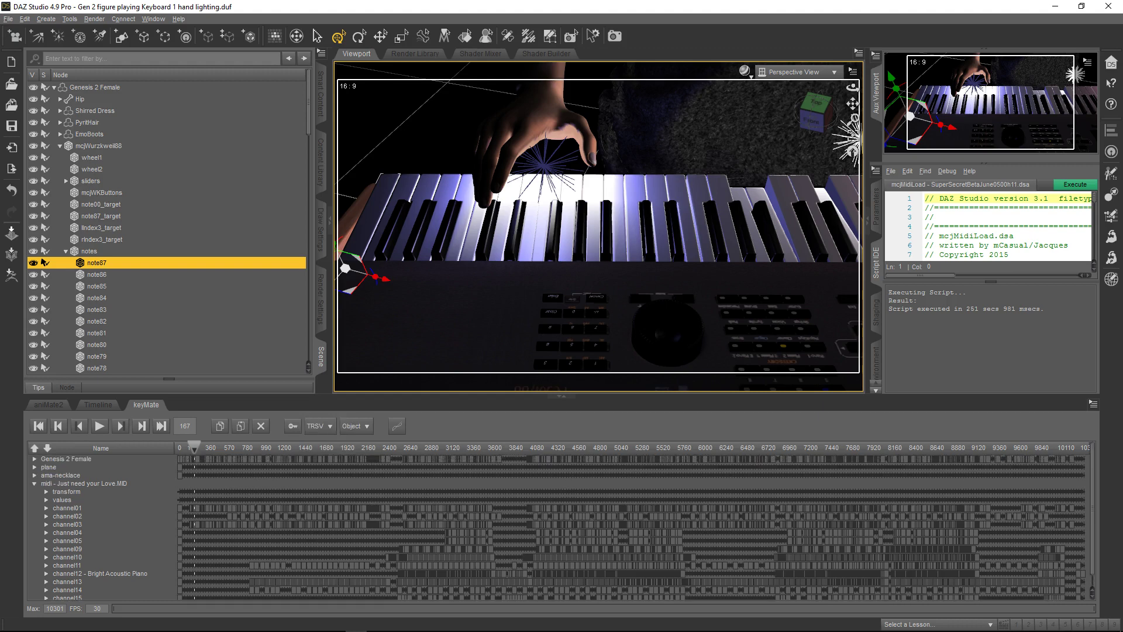
left_click(34, 459)
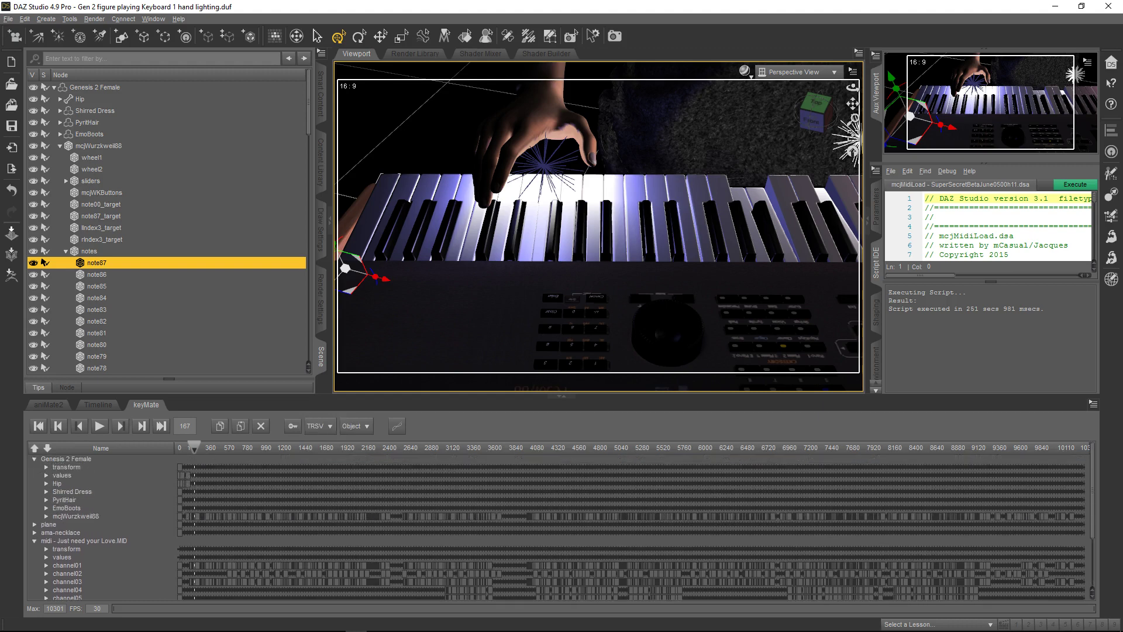
left_click(76, 516)
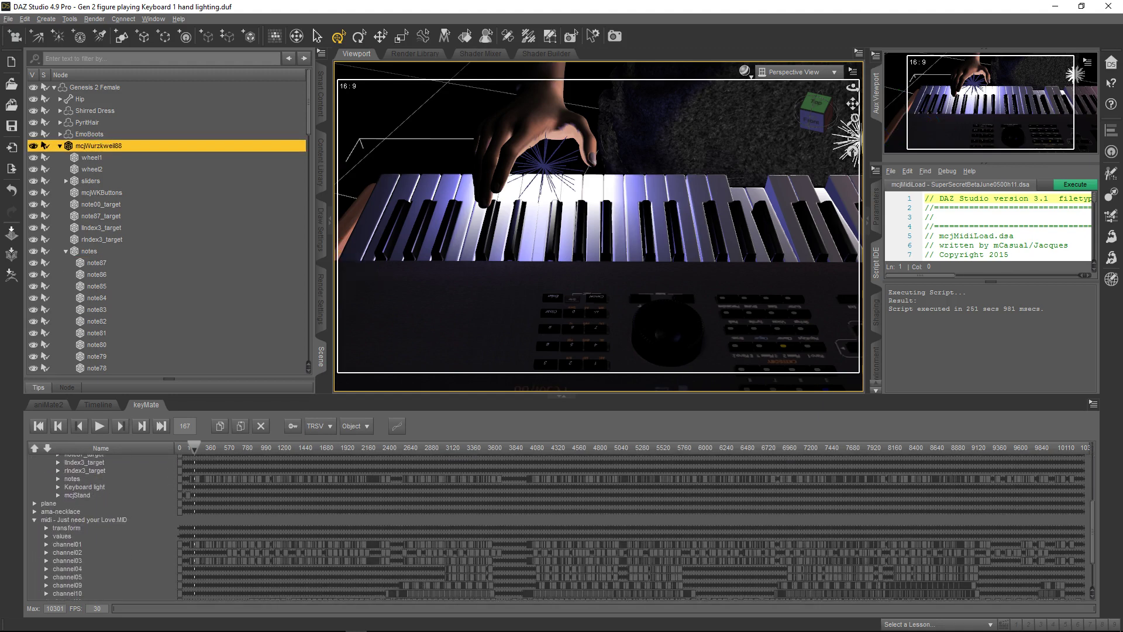
scroll(561, 527, "up", 5)
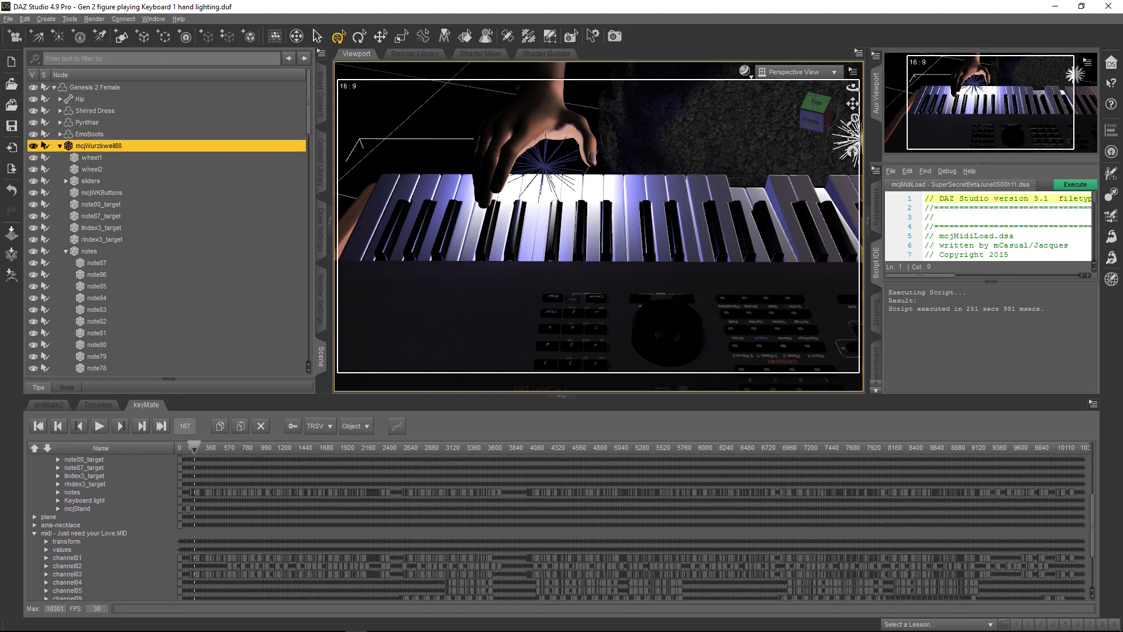
Step: Scrub the timeline forward to frame 5484 and back to around frame 4000 to check the keyboard's note animation
left_click_drag(194, 448, 196, 448)
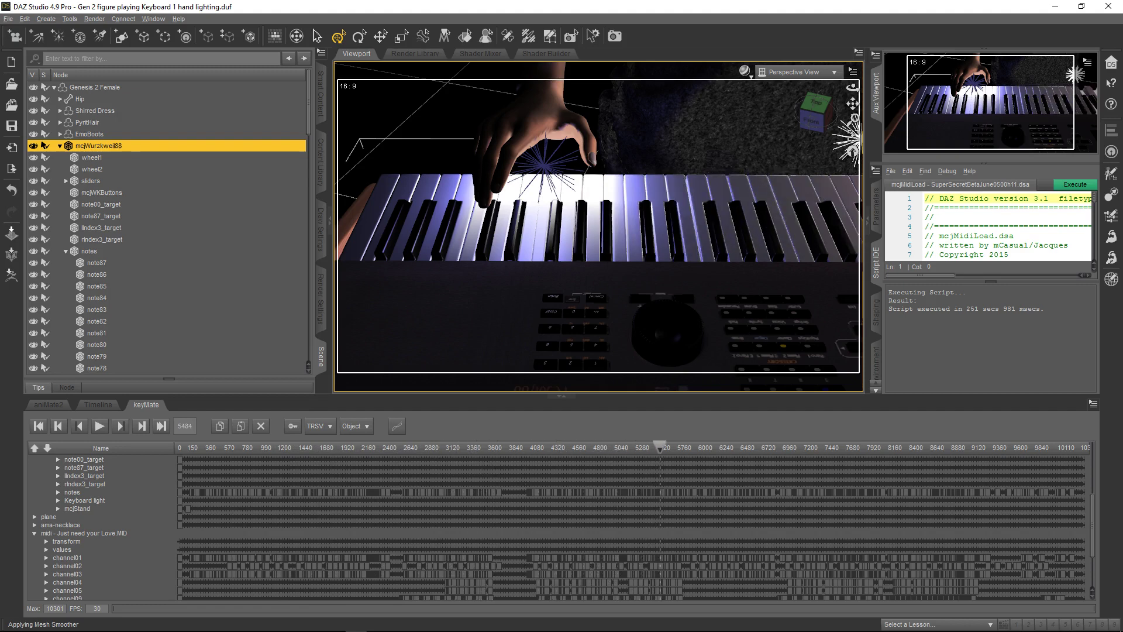
left_click_drag(659, 447, 538, 448)
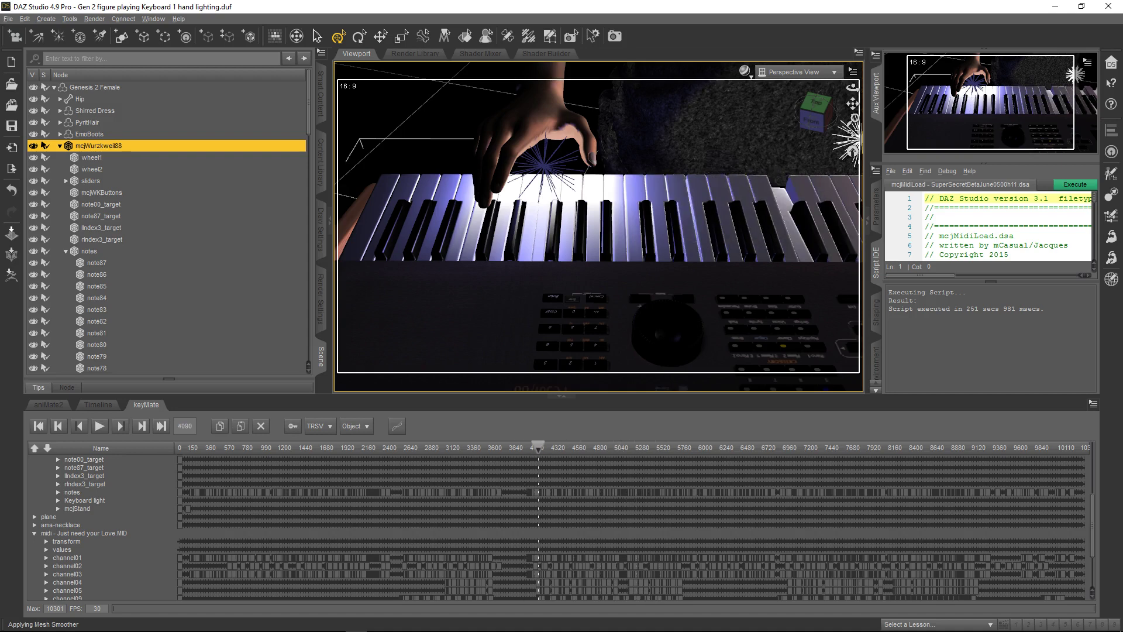